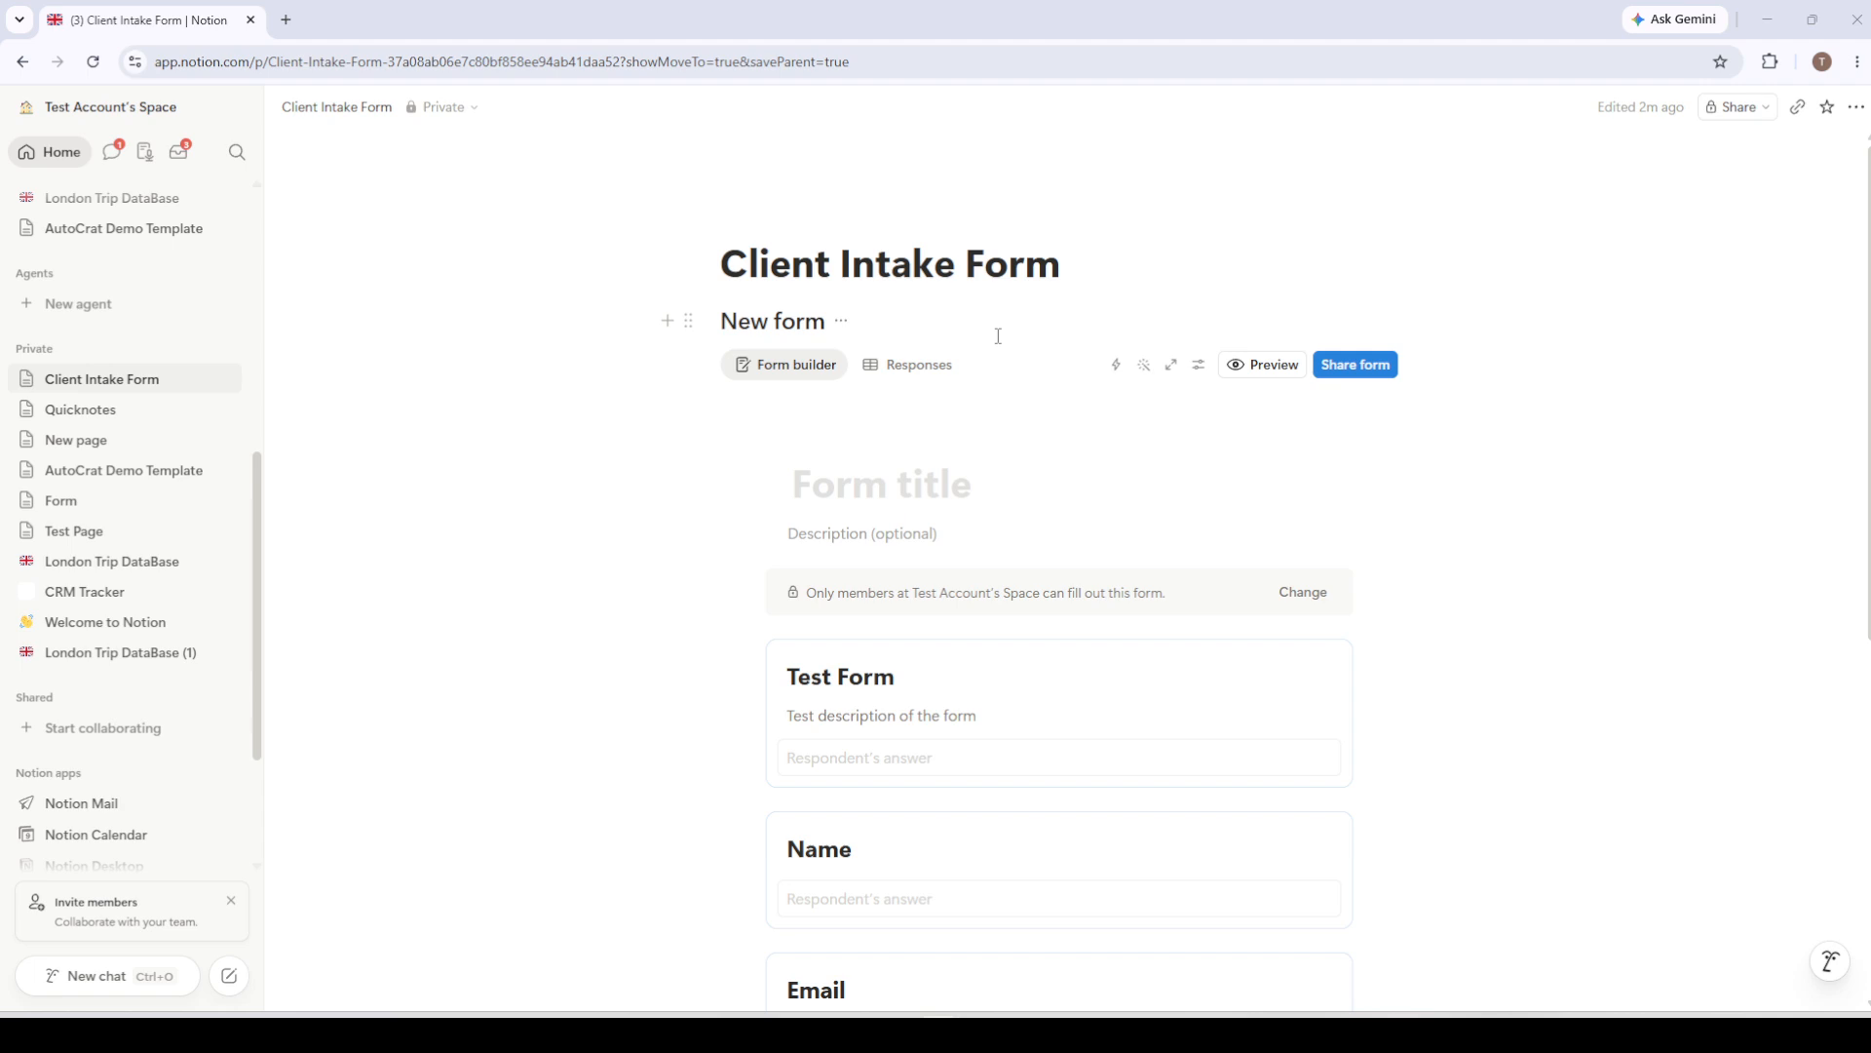
scroll(931, 497, down, 6)
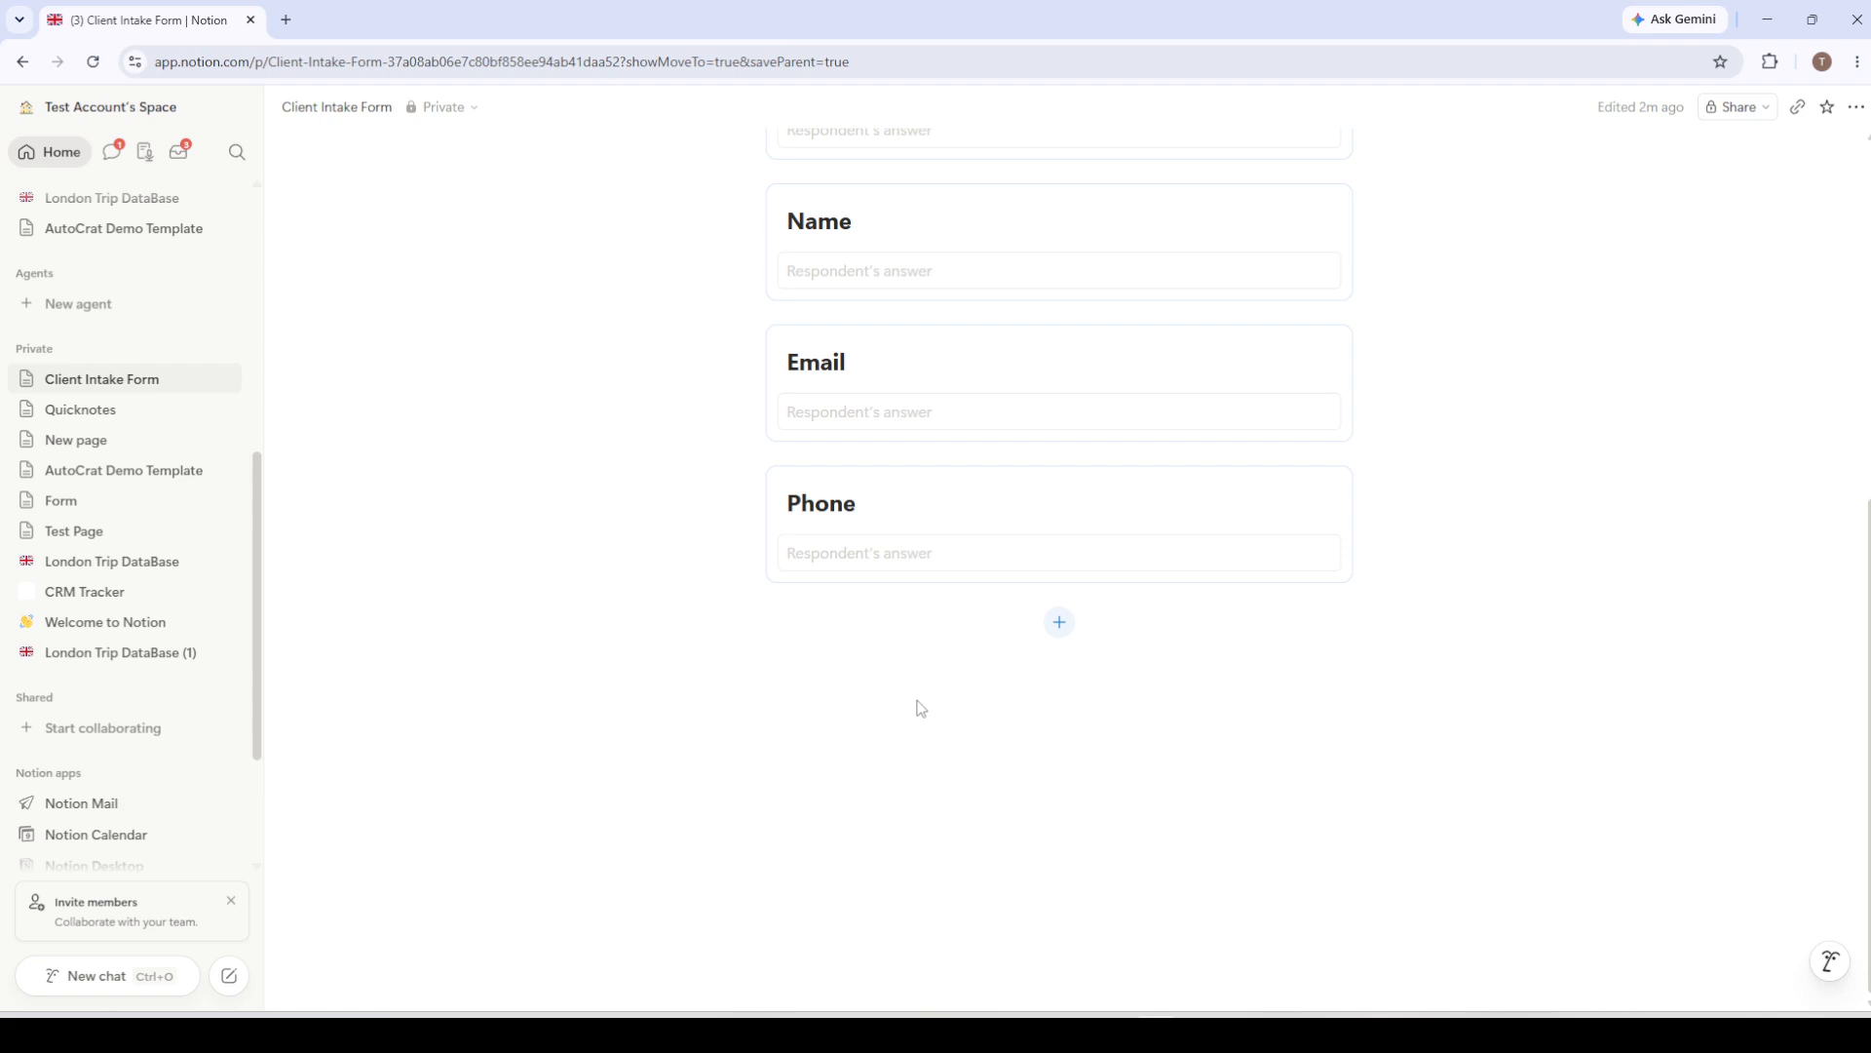
click(827, 752)
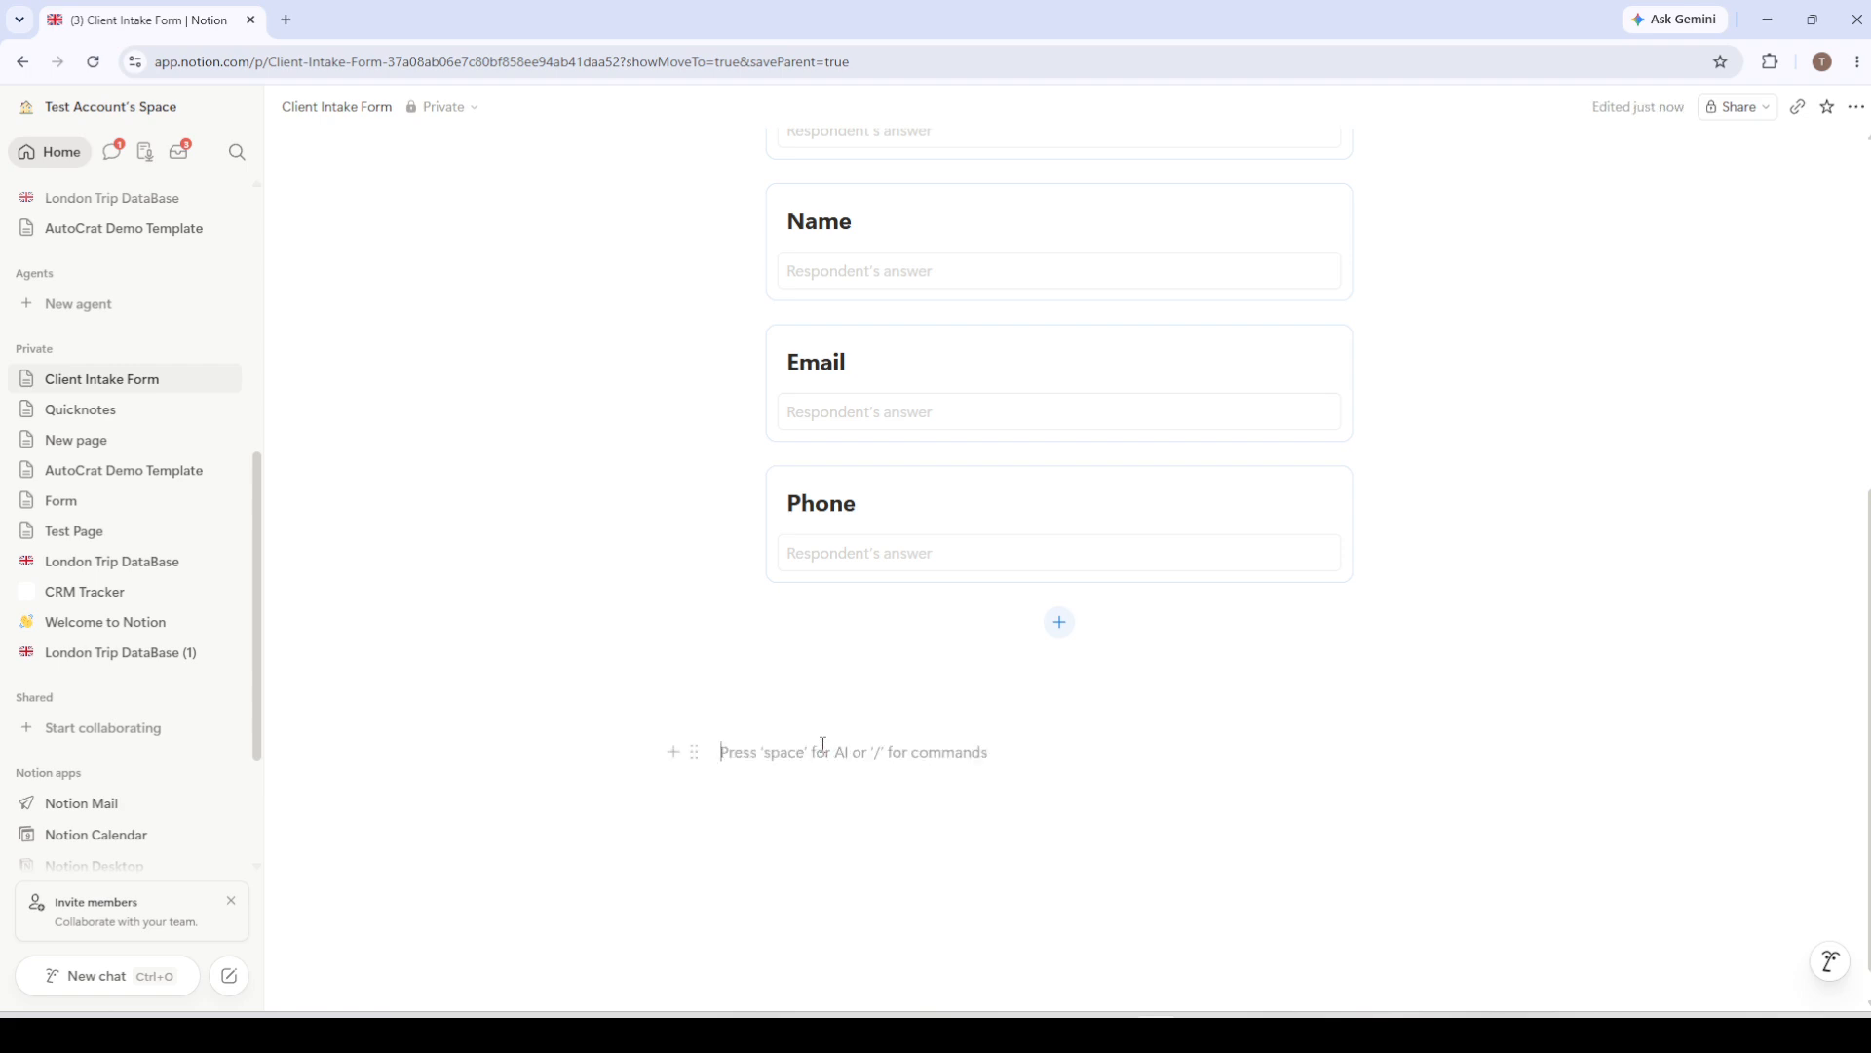
text(/from)
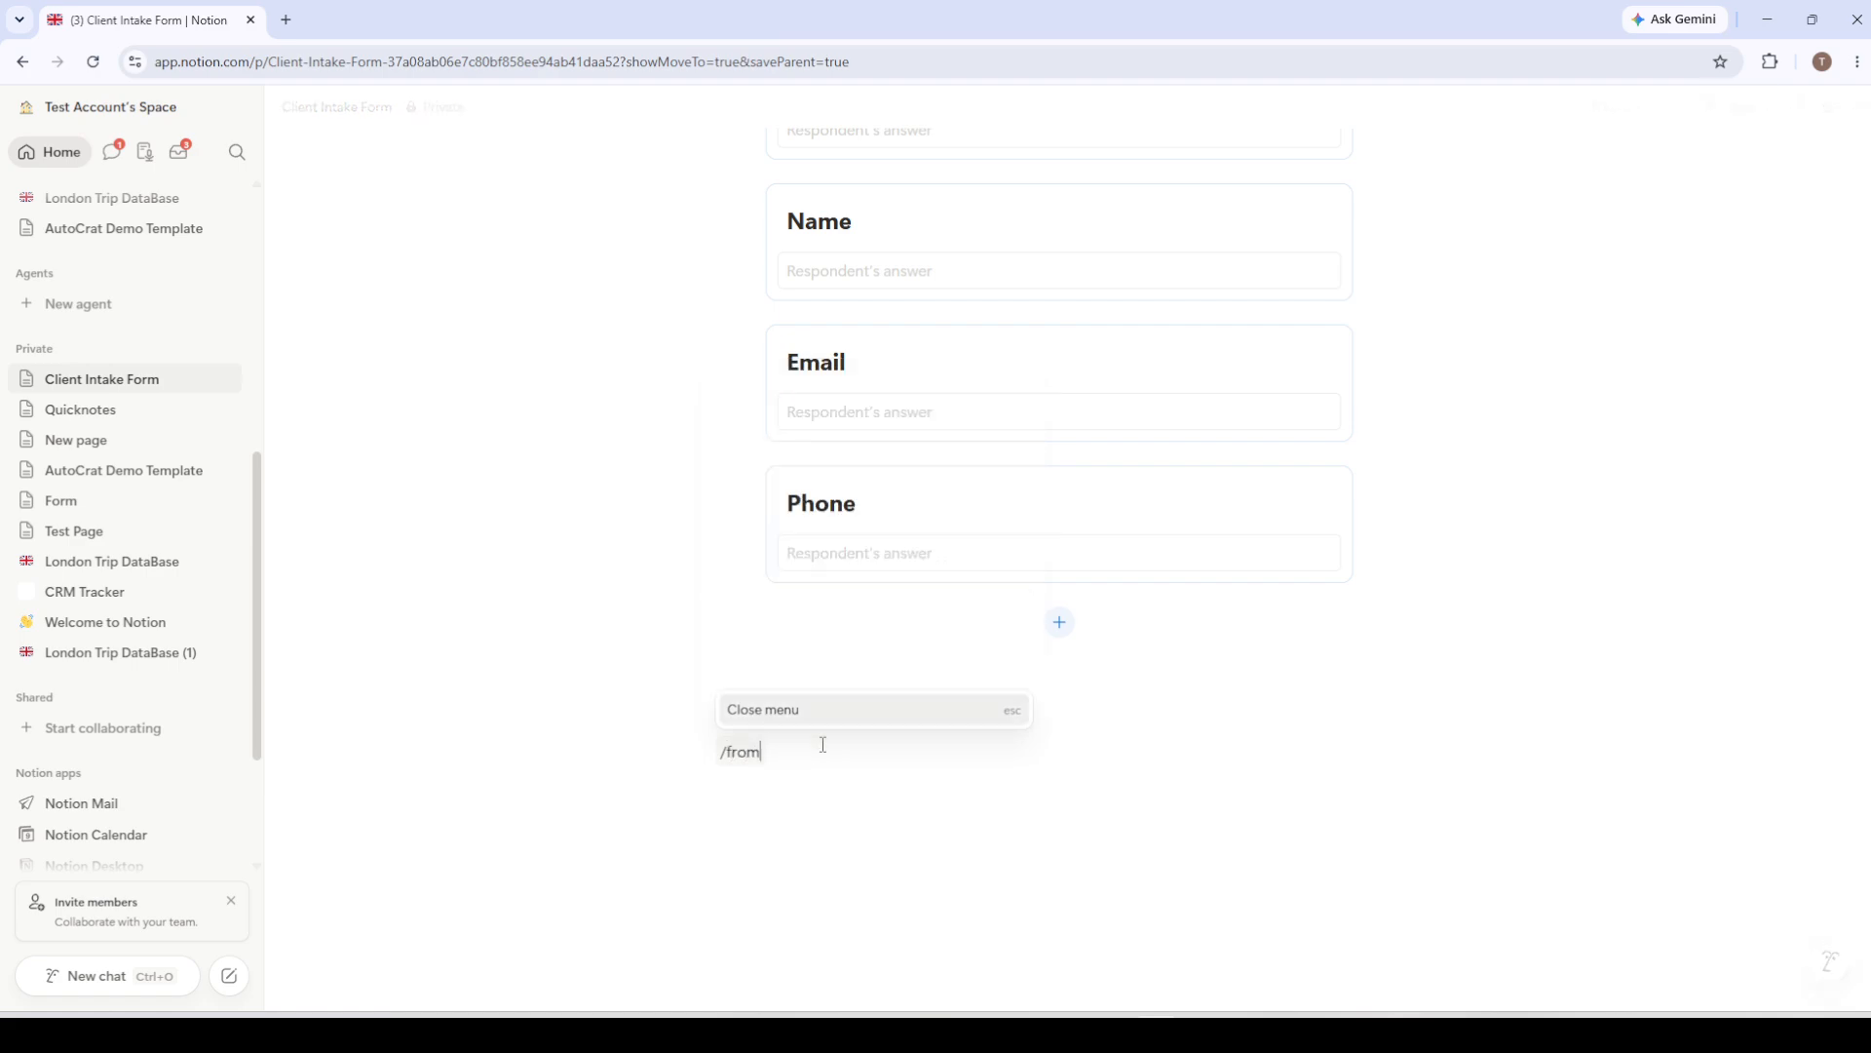
key(BackSpace)
key(BackSpace)
key(BackSpace)
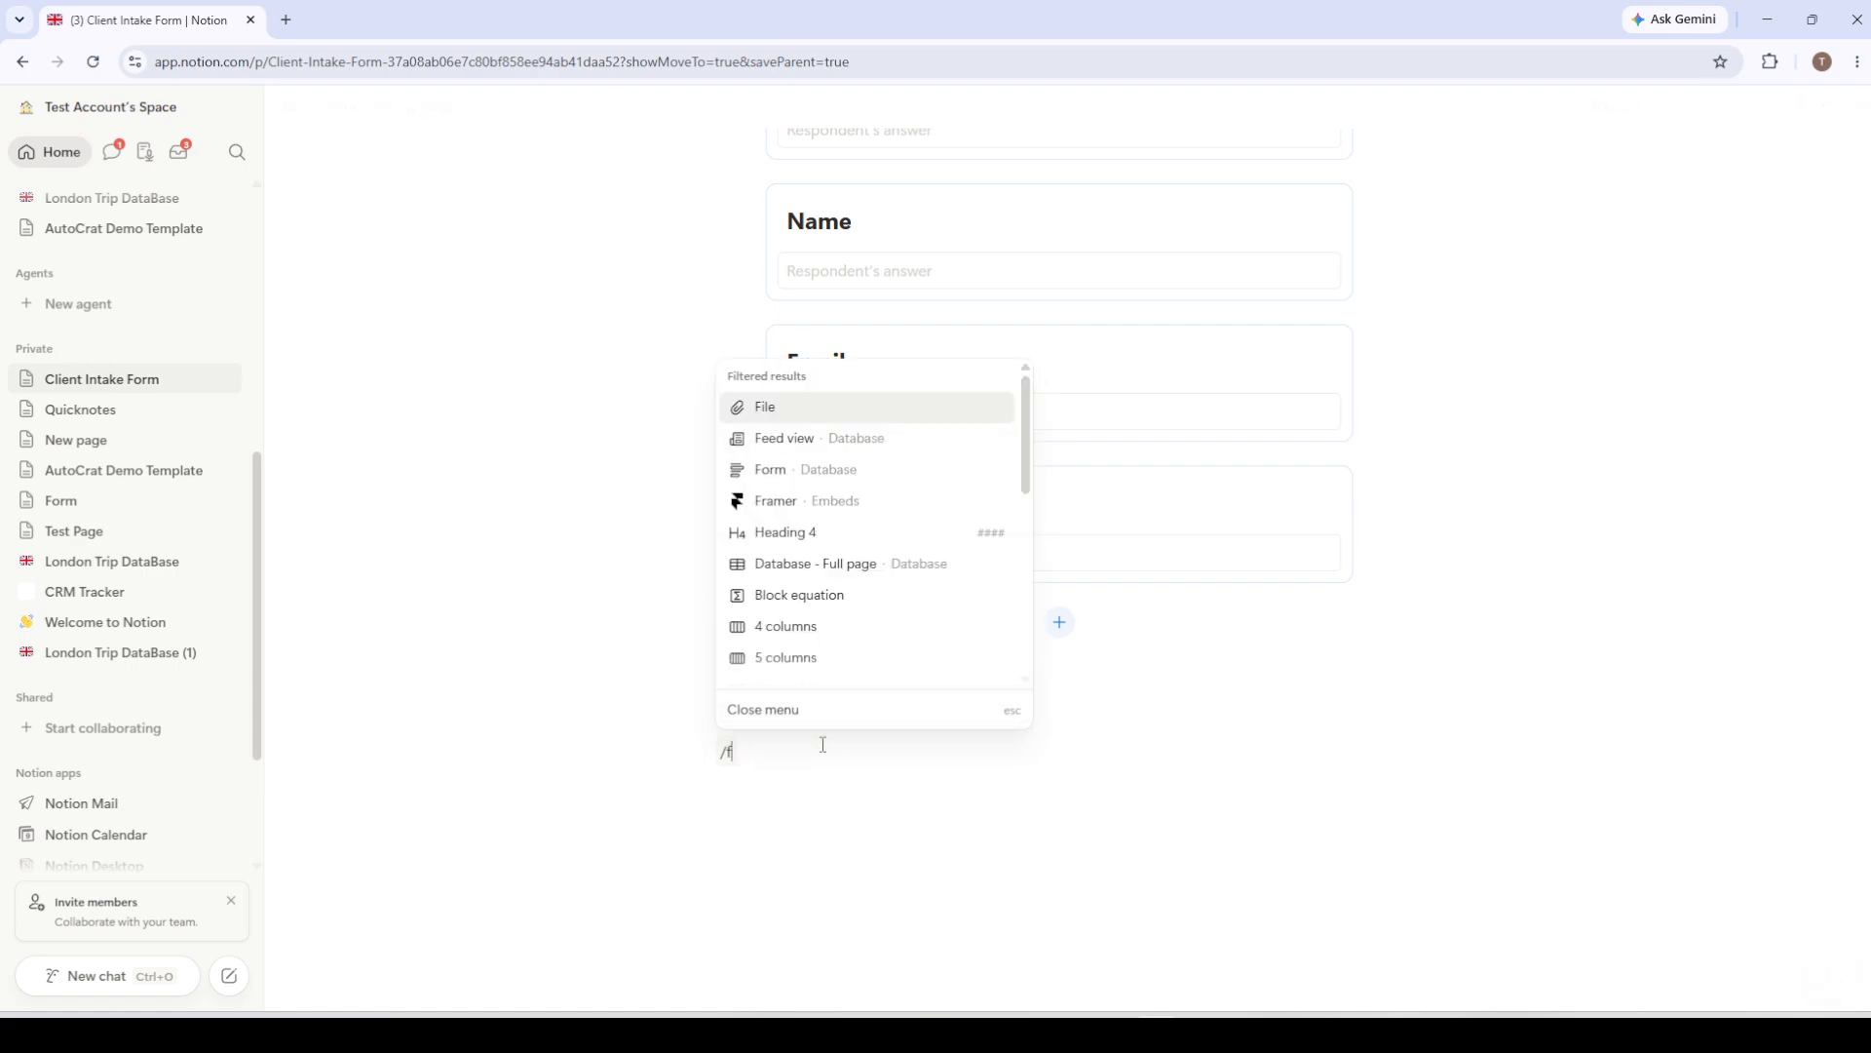
text(orm)
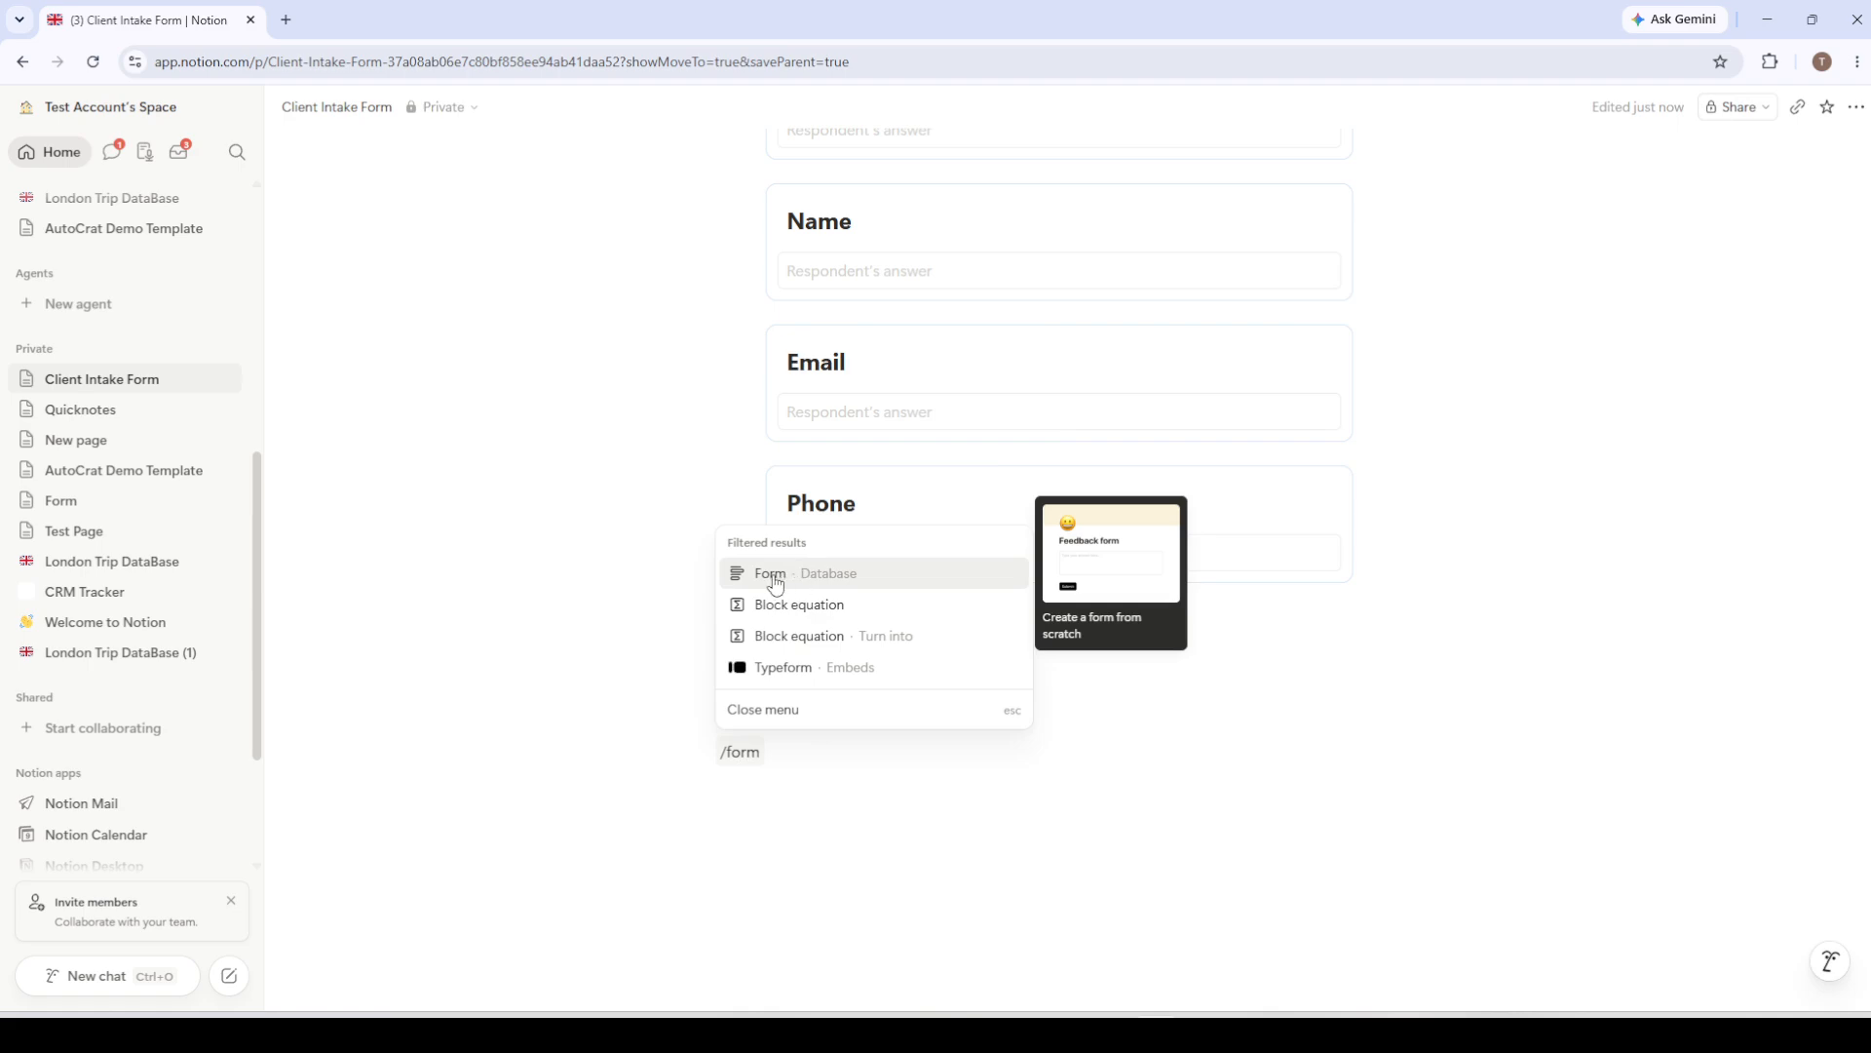
key(Escape)
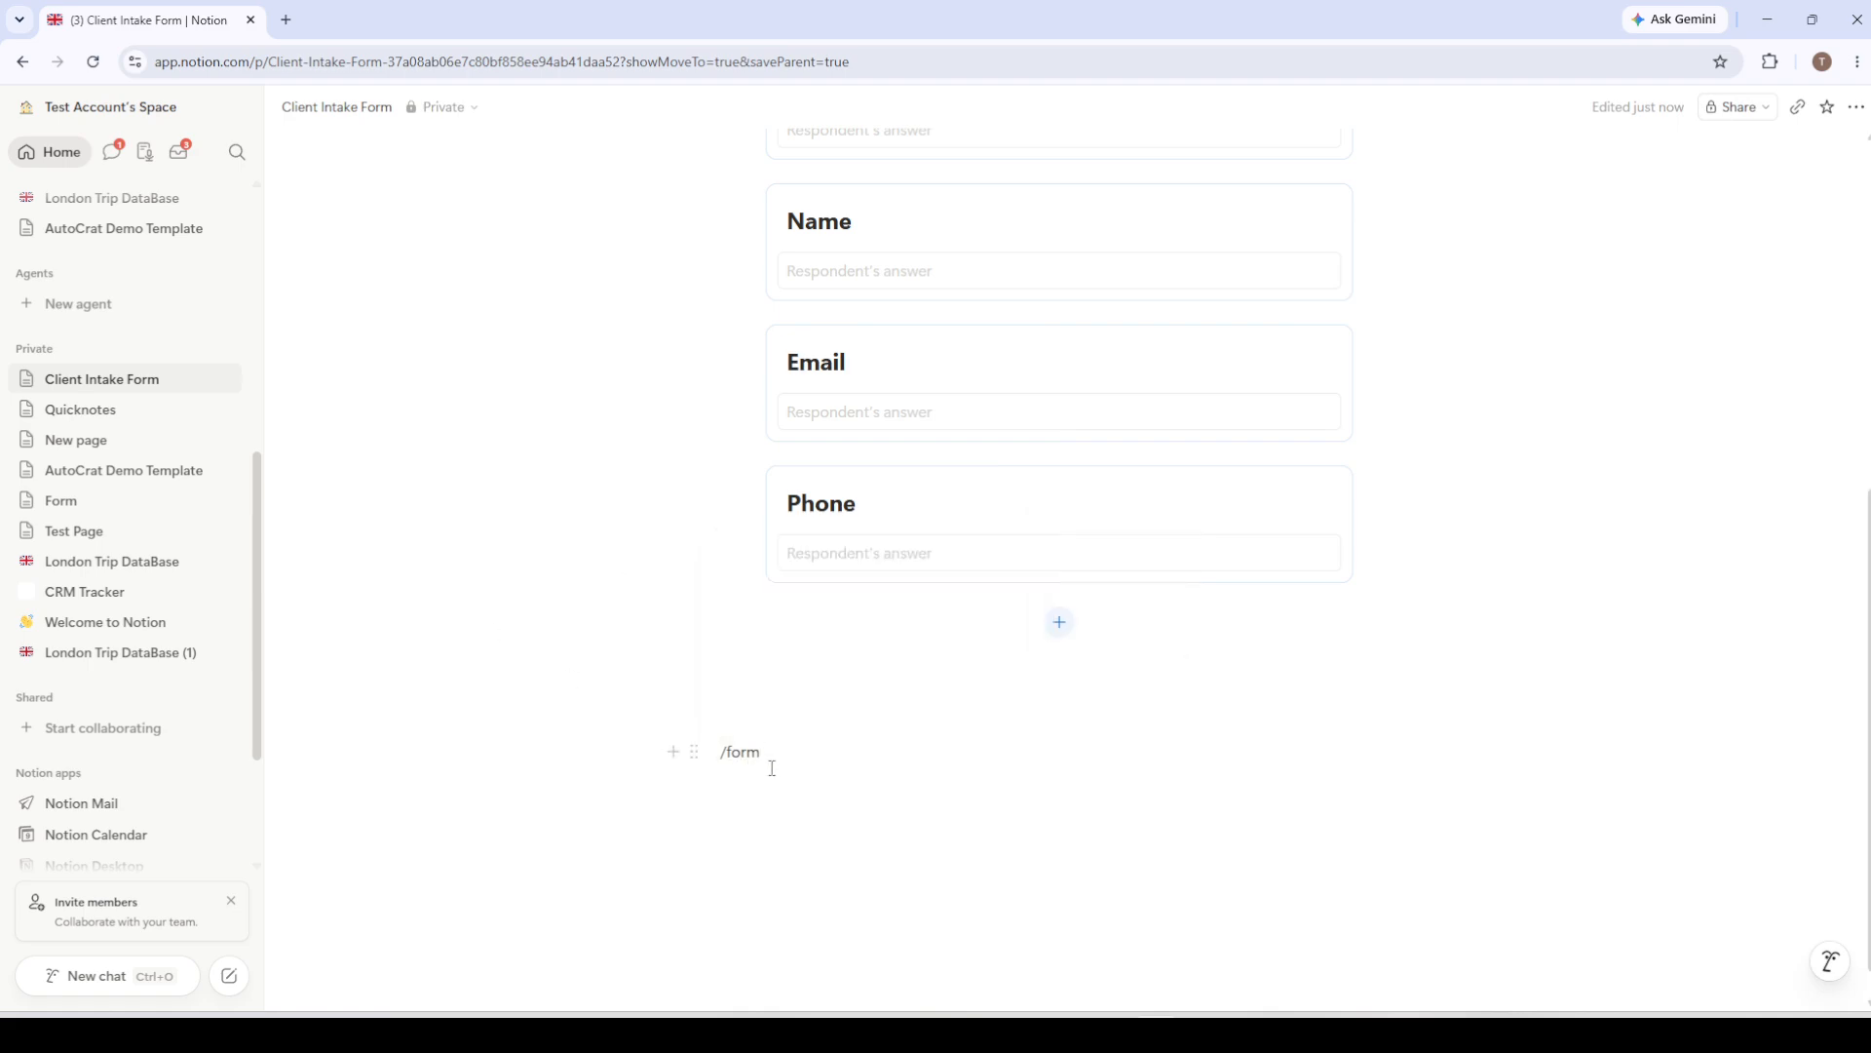
key(BackSpace)
key(BackSpace)
key(BackSpace)
key(BackSpace)
key(BackSpace)
Step: Make the Name question of the intake form required
scroll(1151, 787, up, 6)
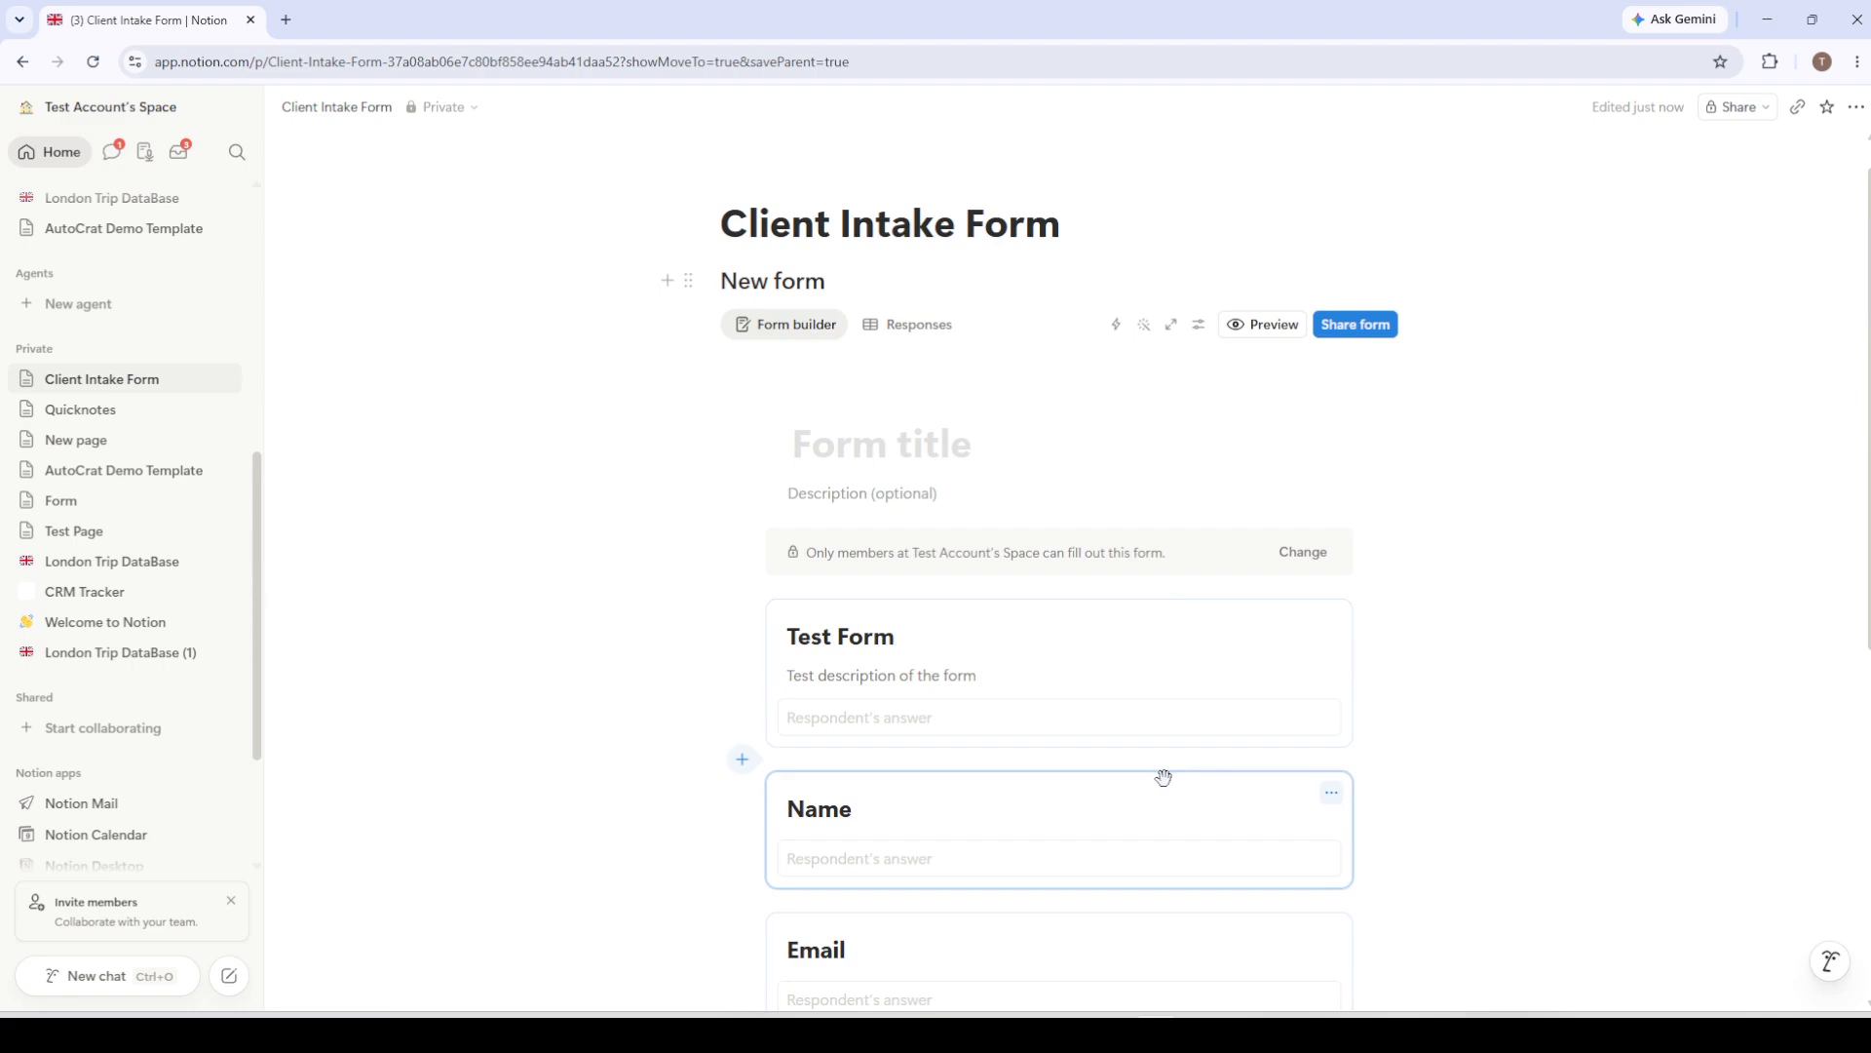
scroll(1170, 737, down, 3)
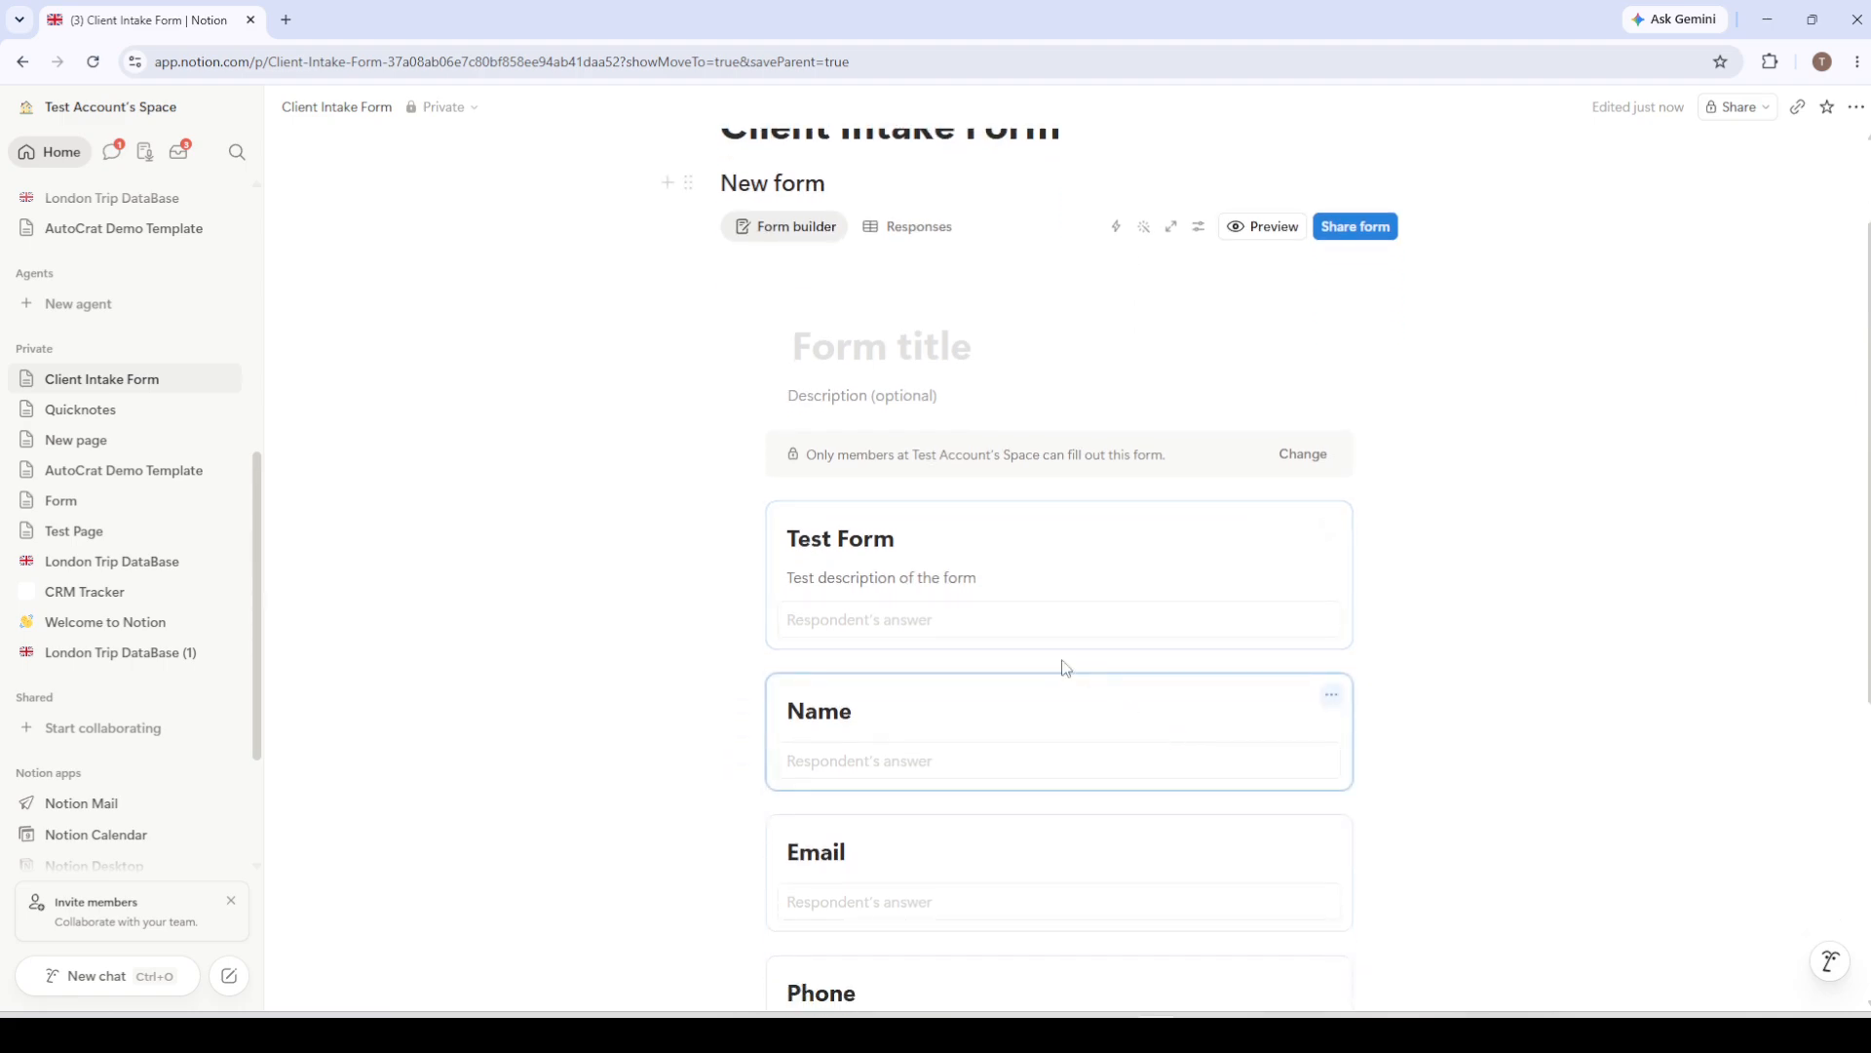
scroll(1043, 635, down, 1)
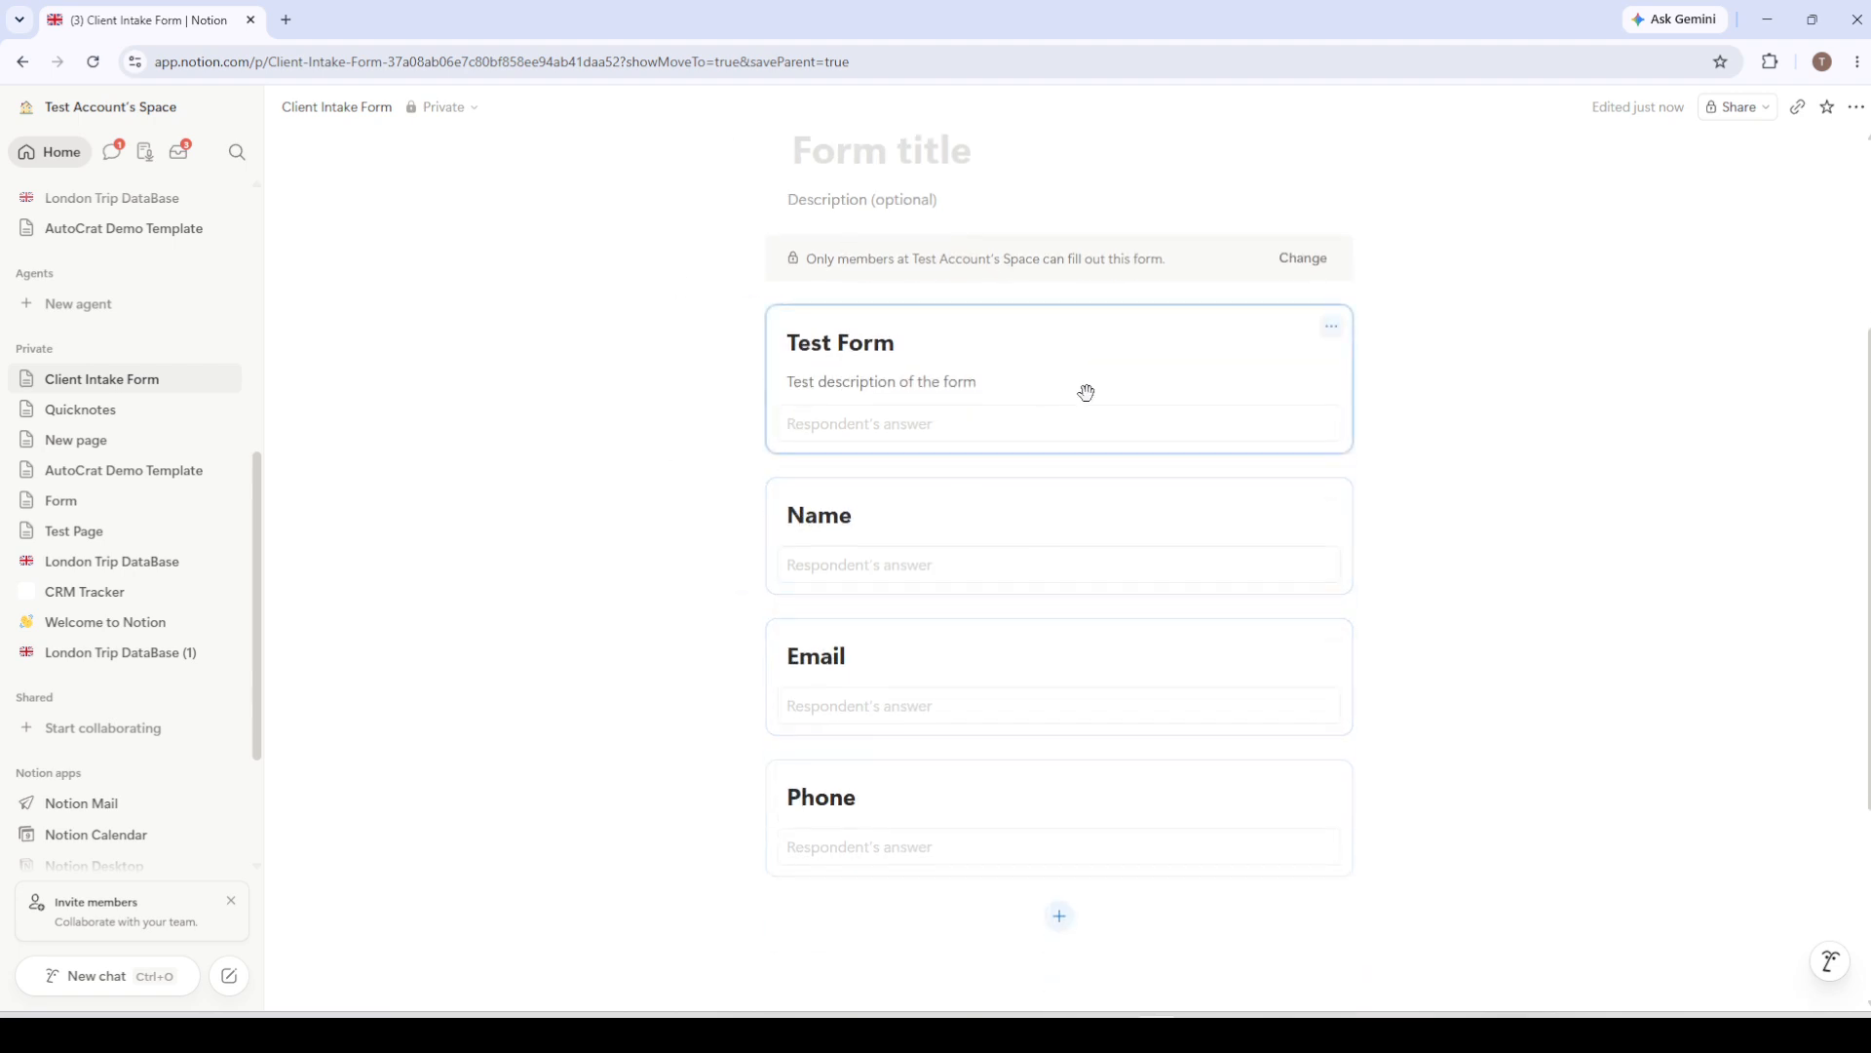
scroll(1086, 393, up, 4)
scroll(1075, 560, down, 4)
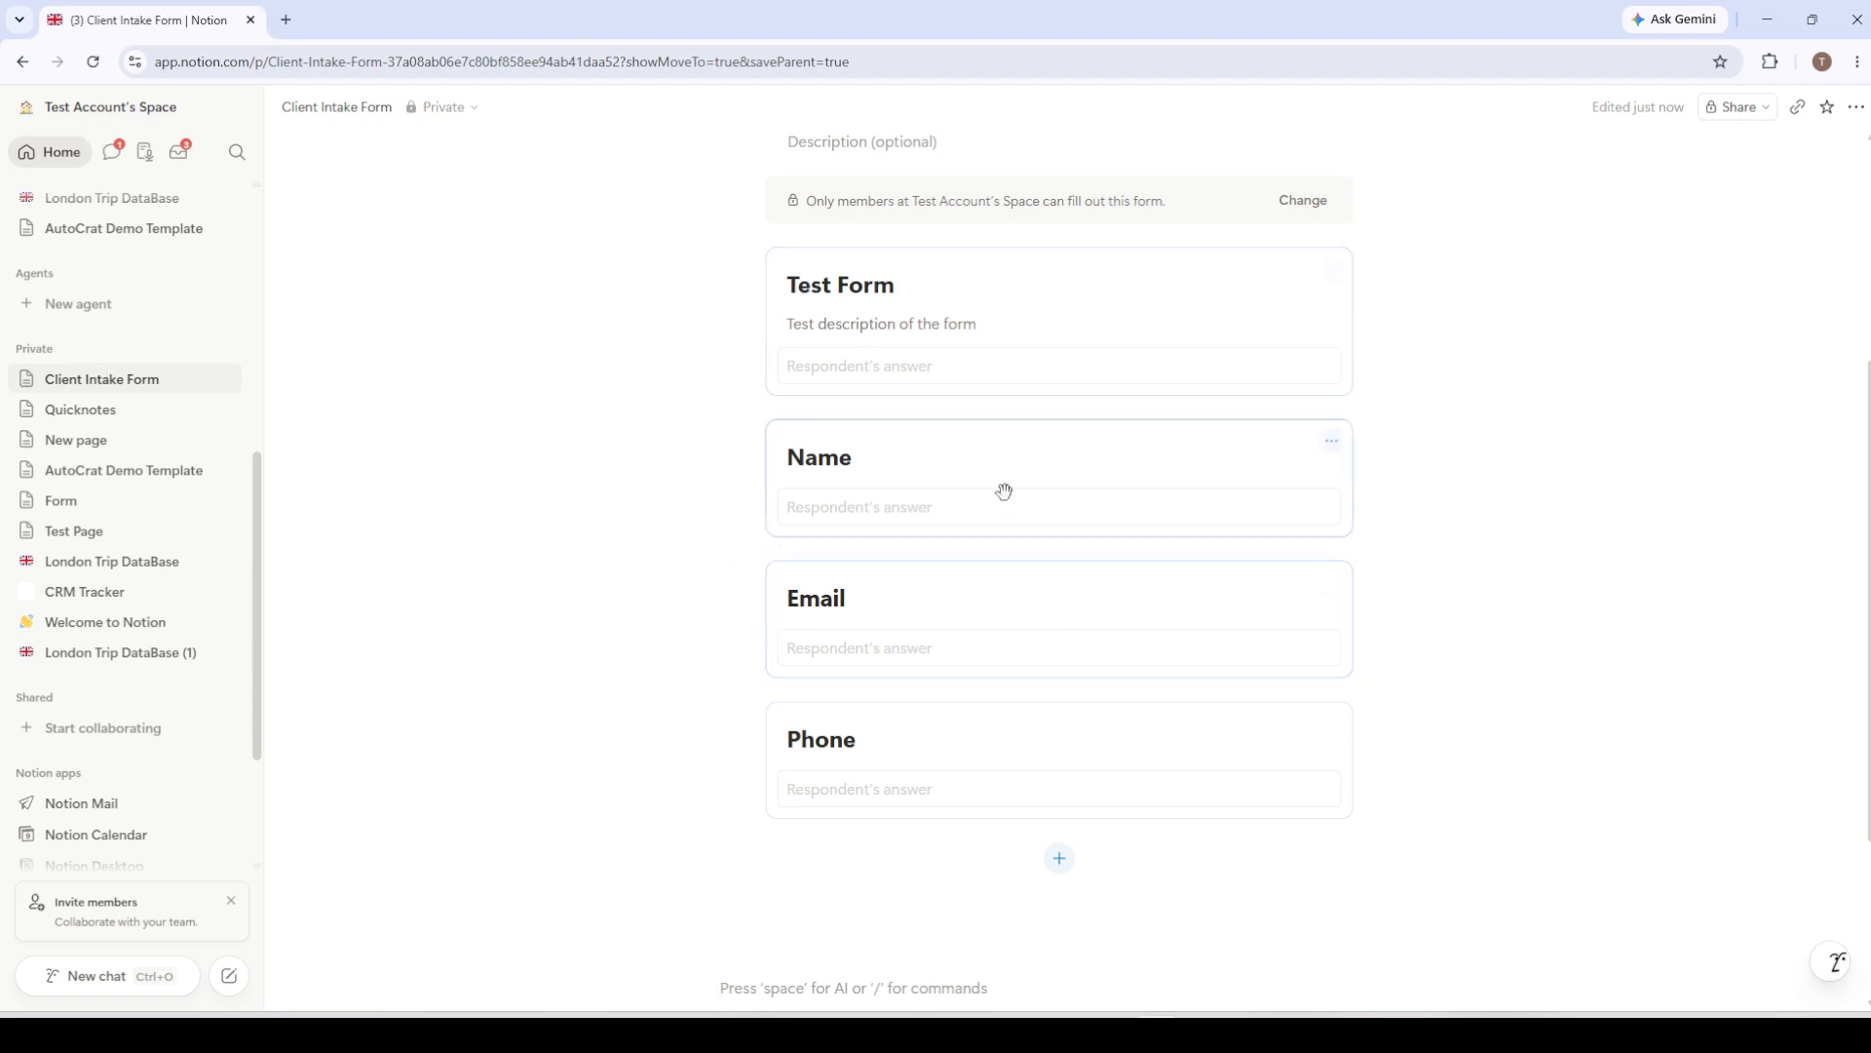
drag(1013, 480, 1035, 439)
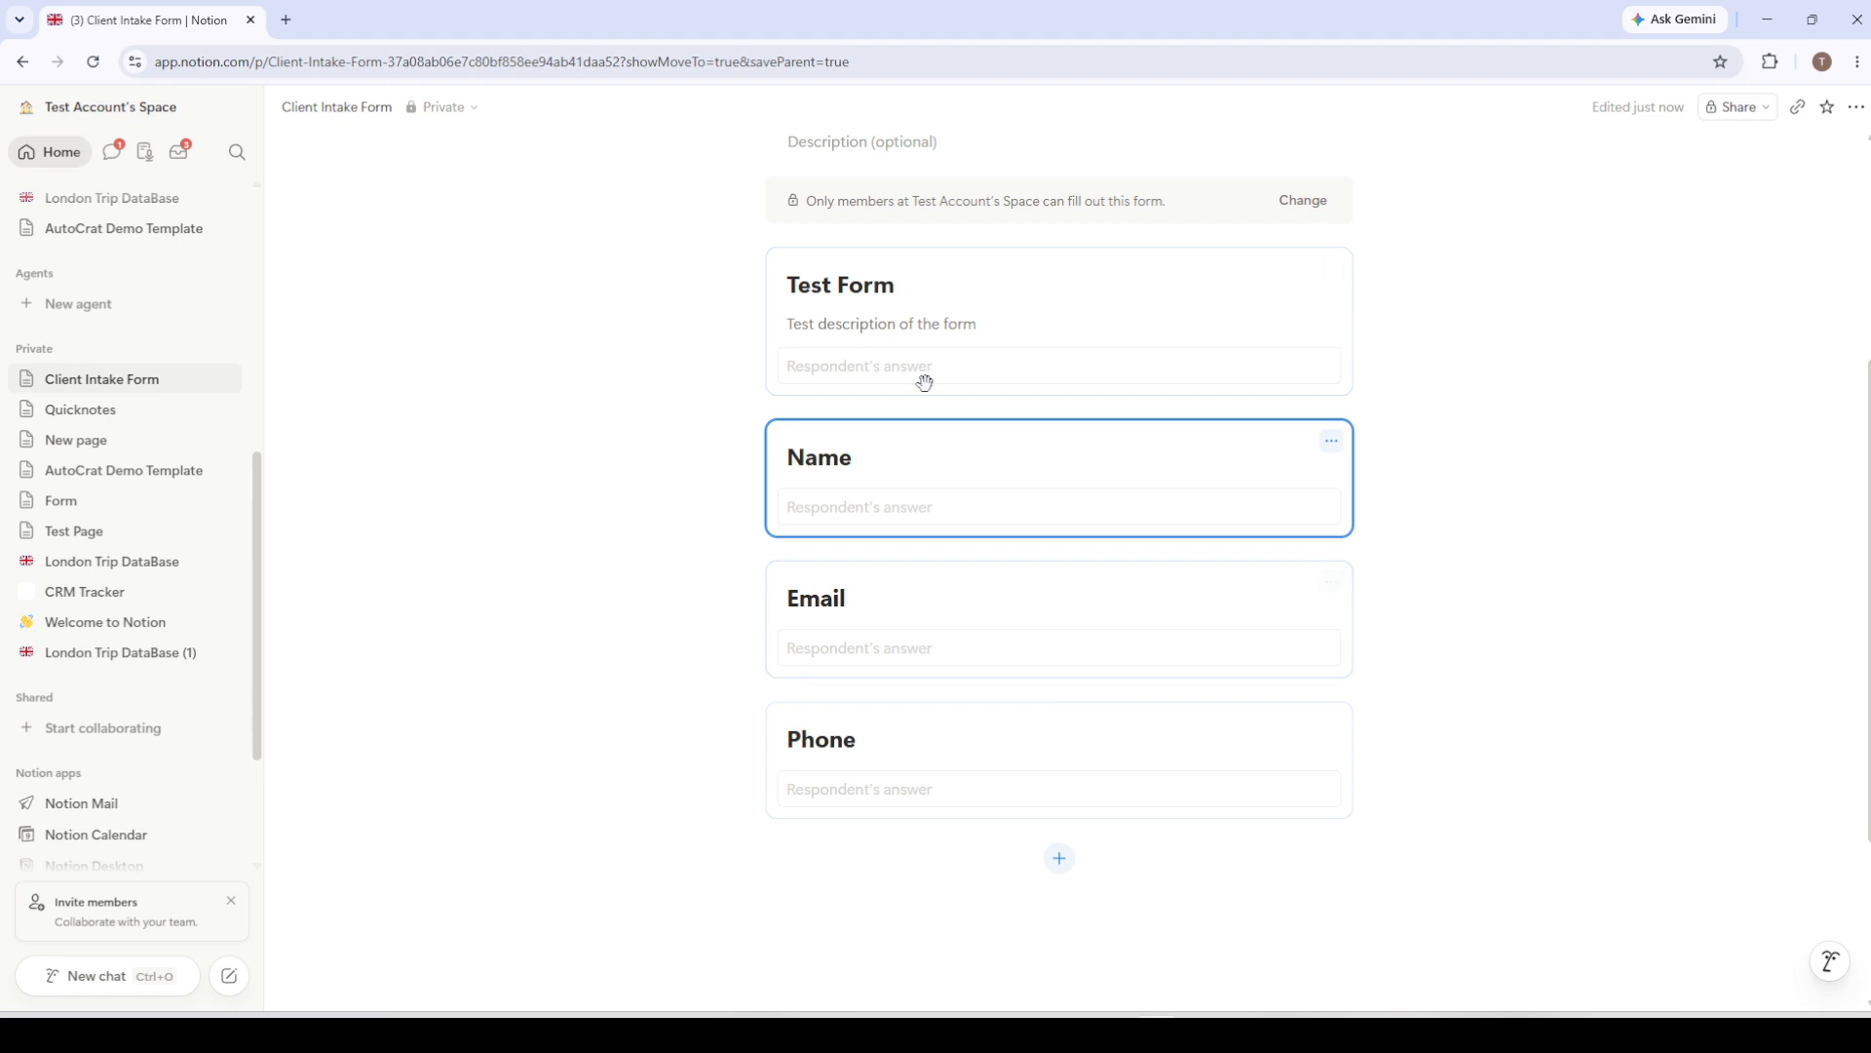
click(1331, 443)
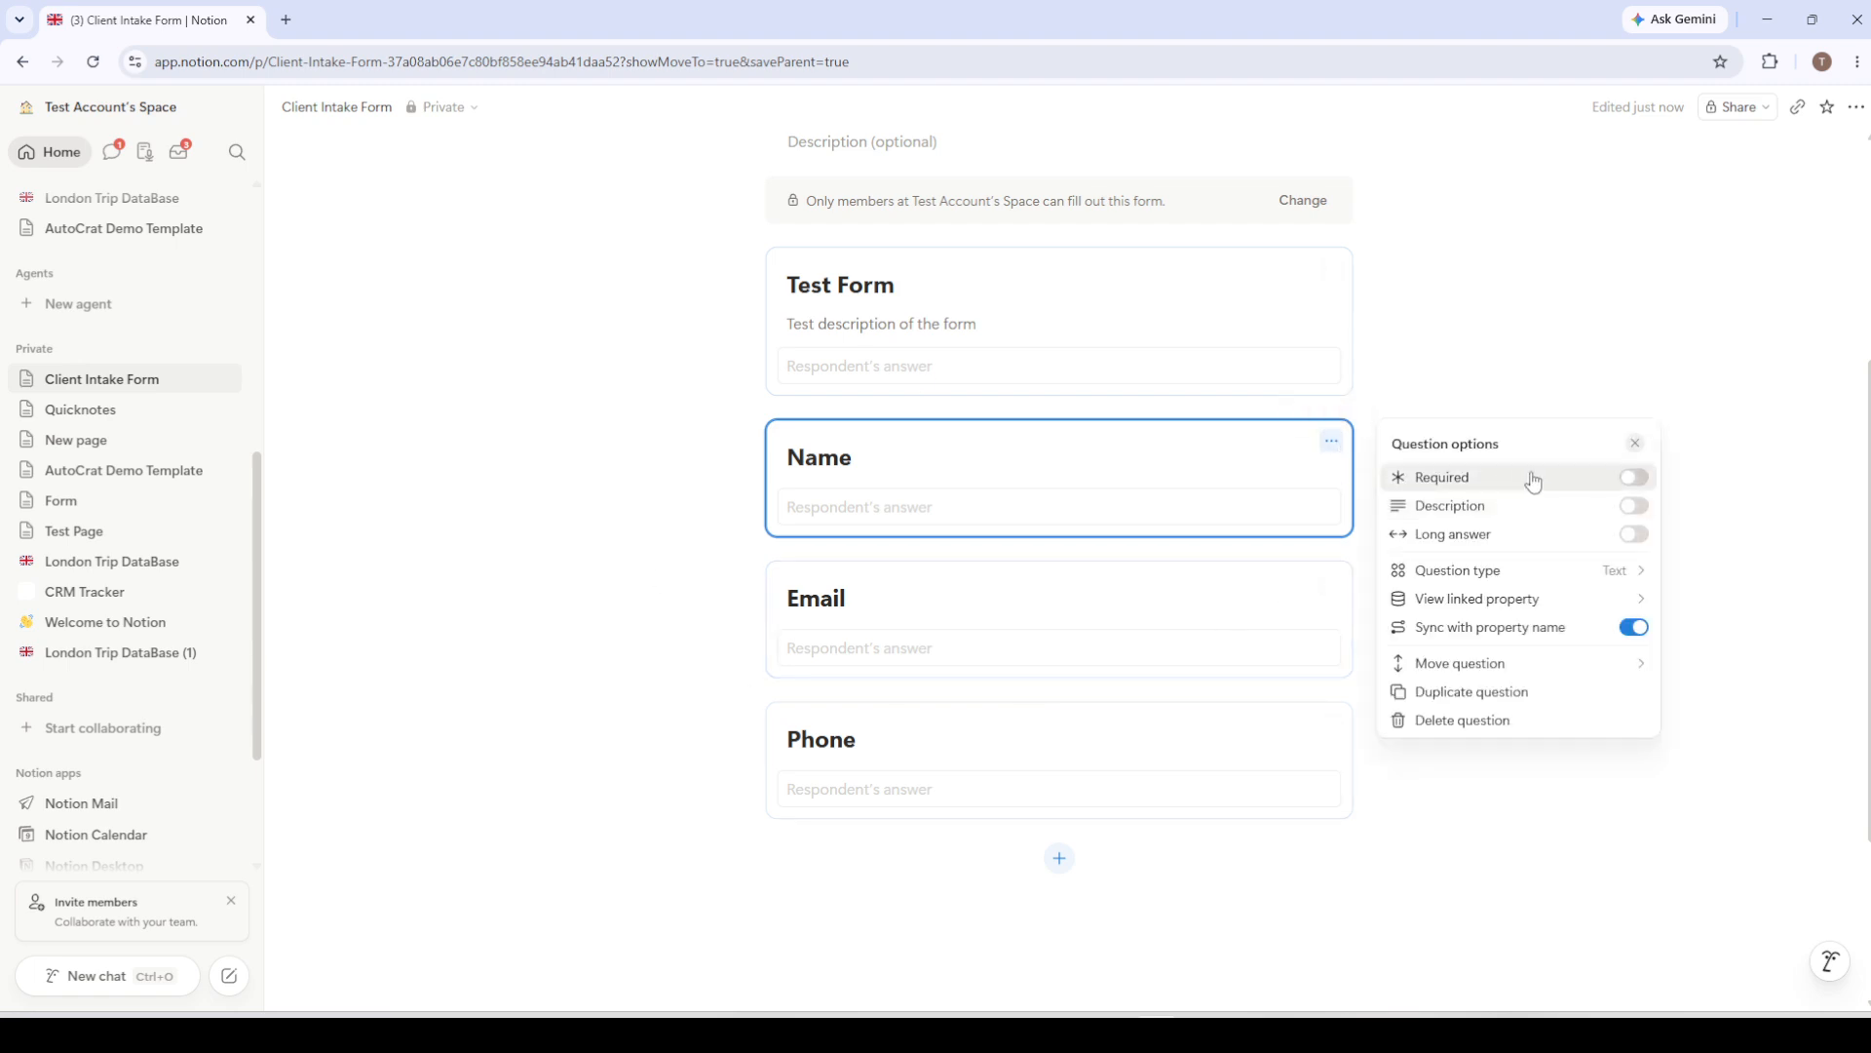
click(1637, 480)
click(1012, 614)
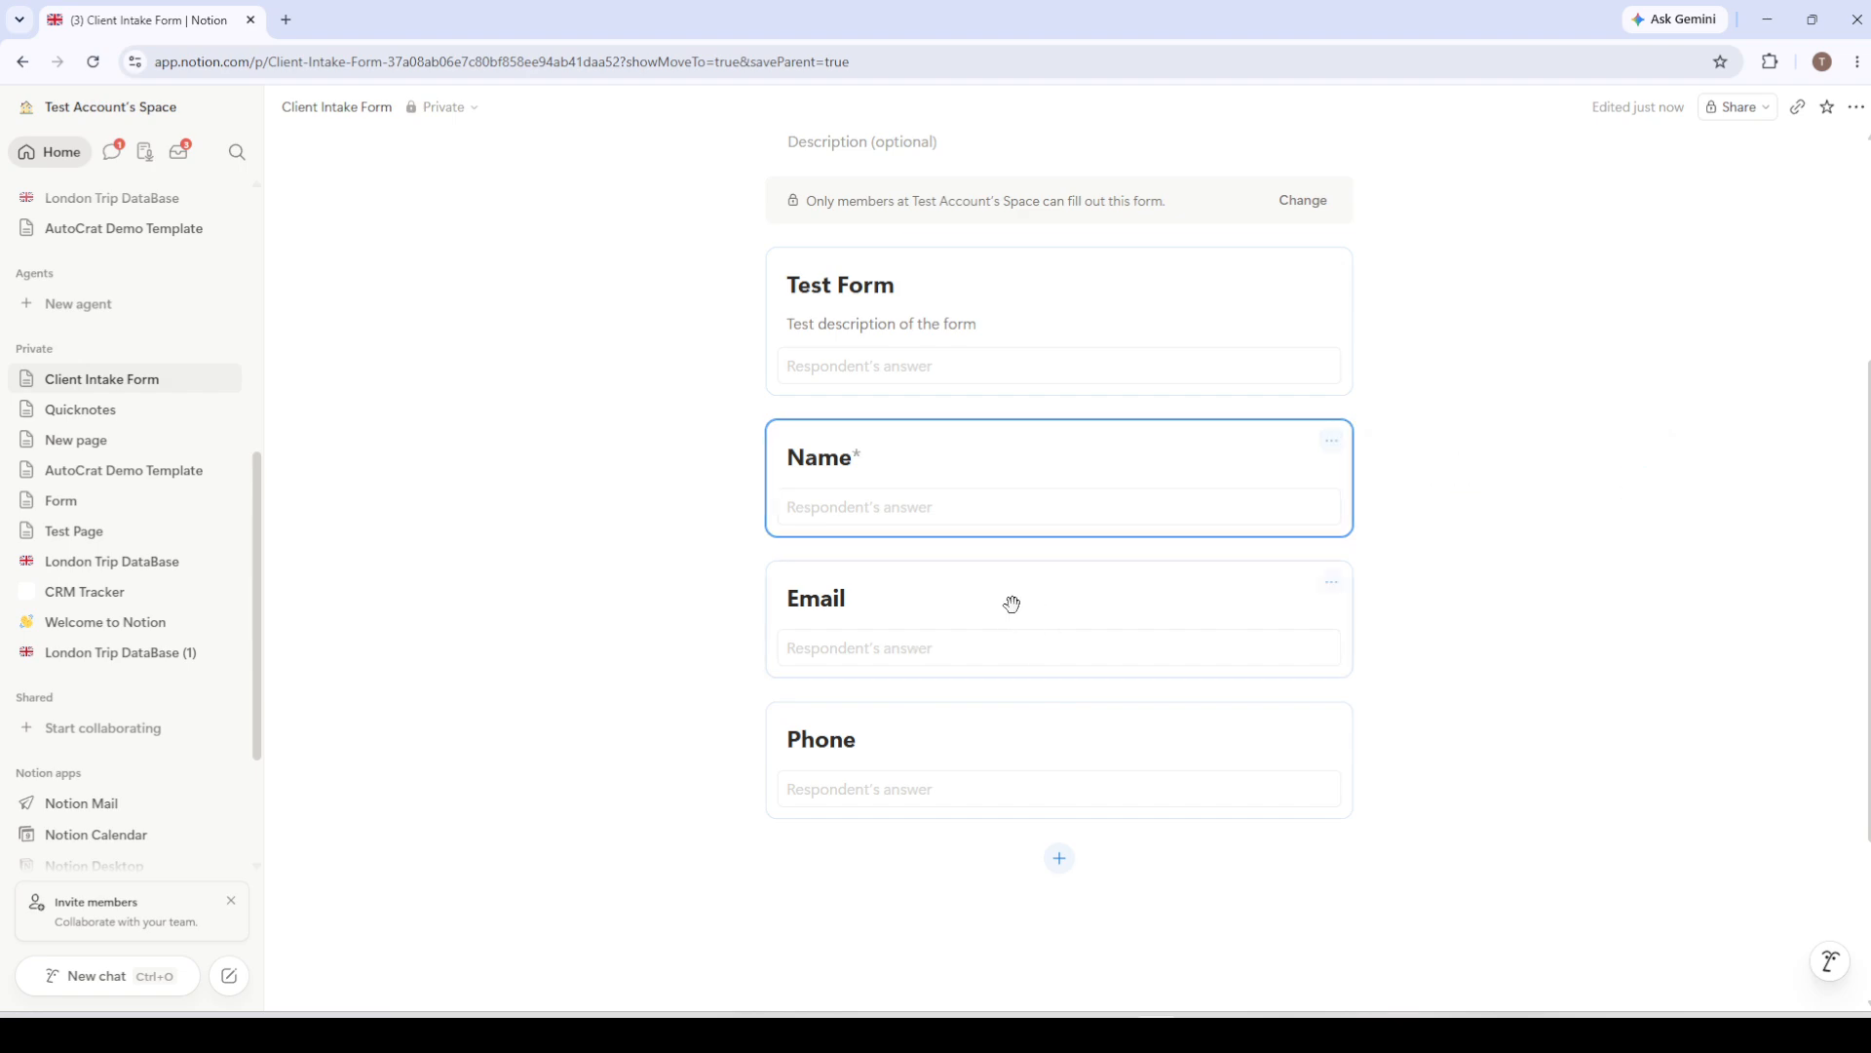
Step: Make the Email question required and close the question options
click(1332, 582)
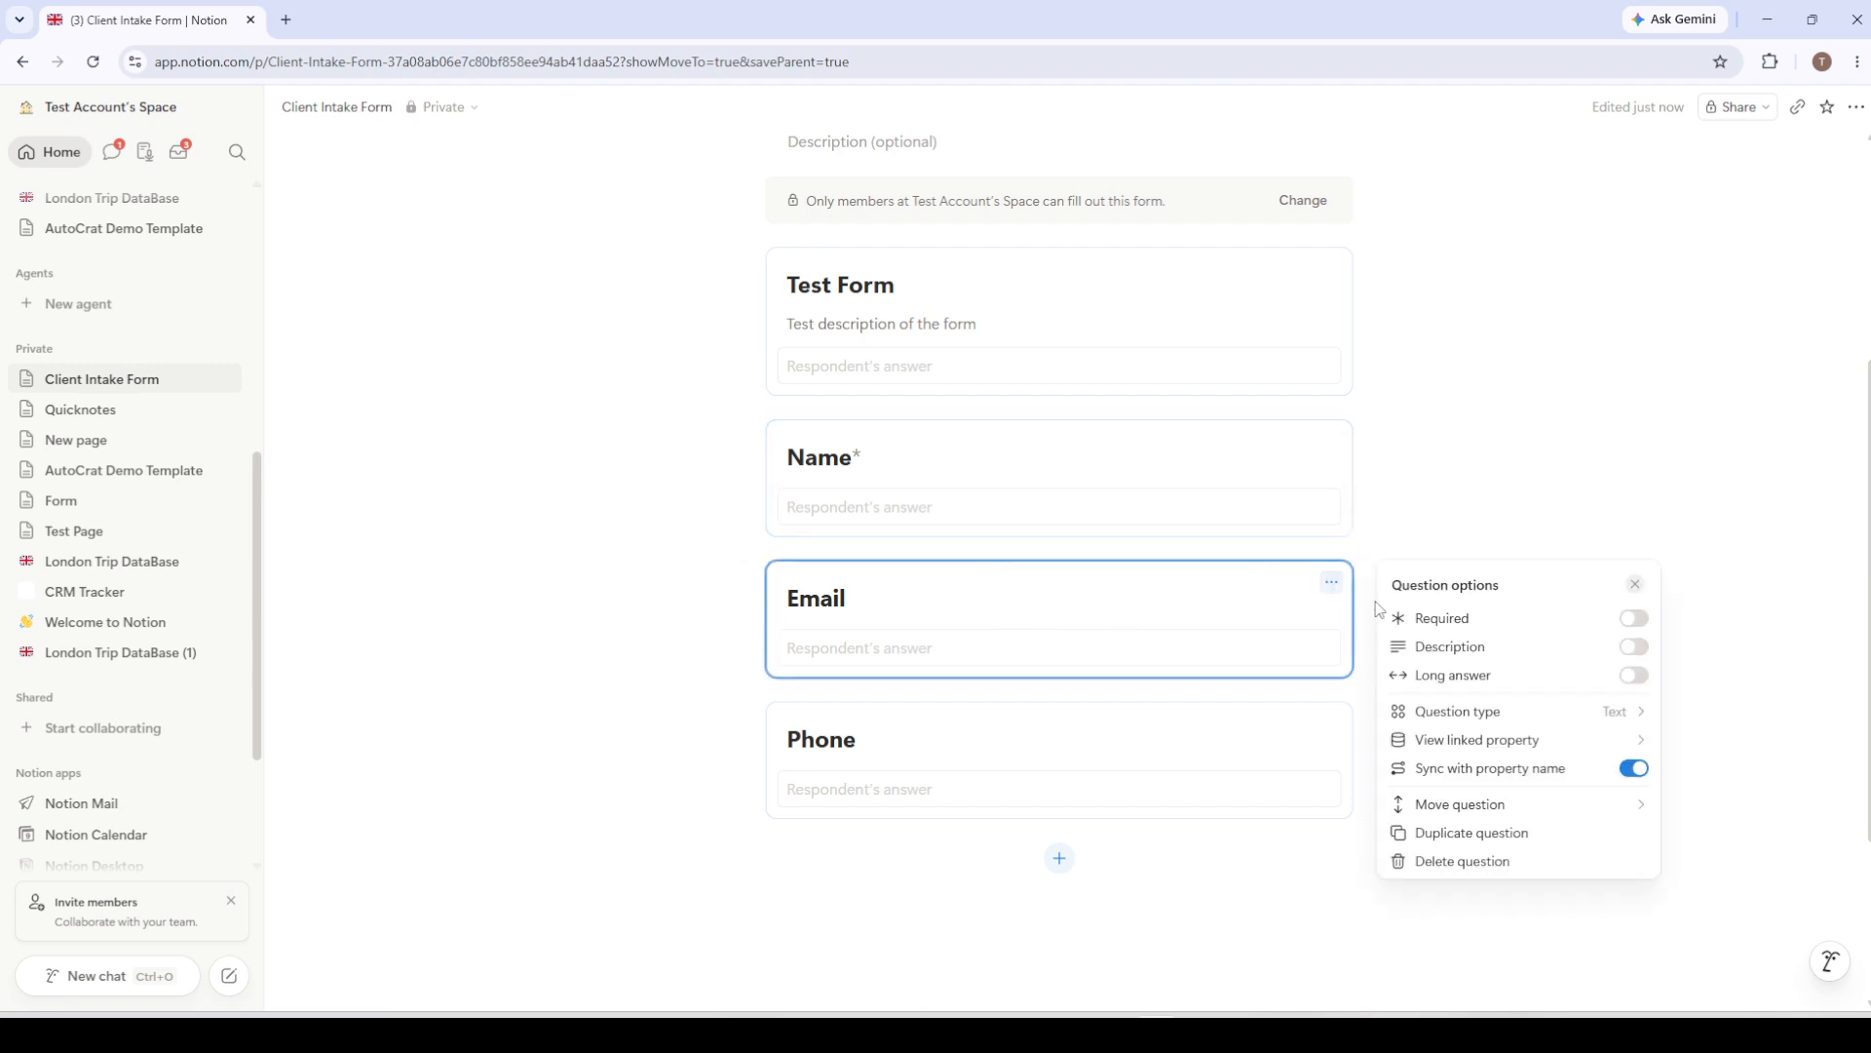
click(1635, 618)
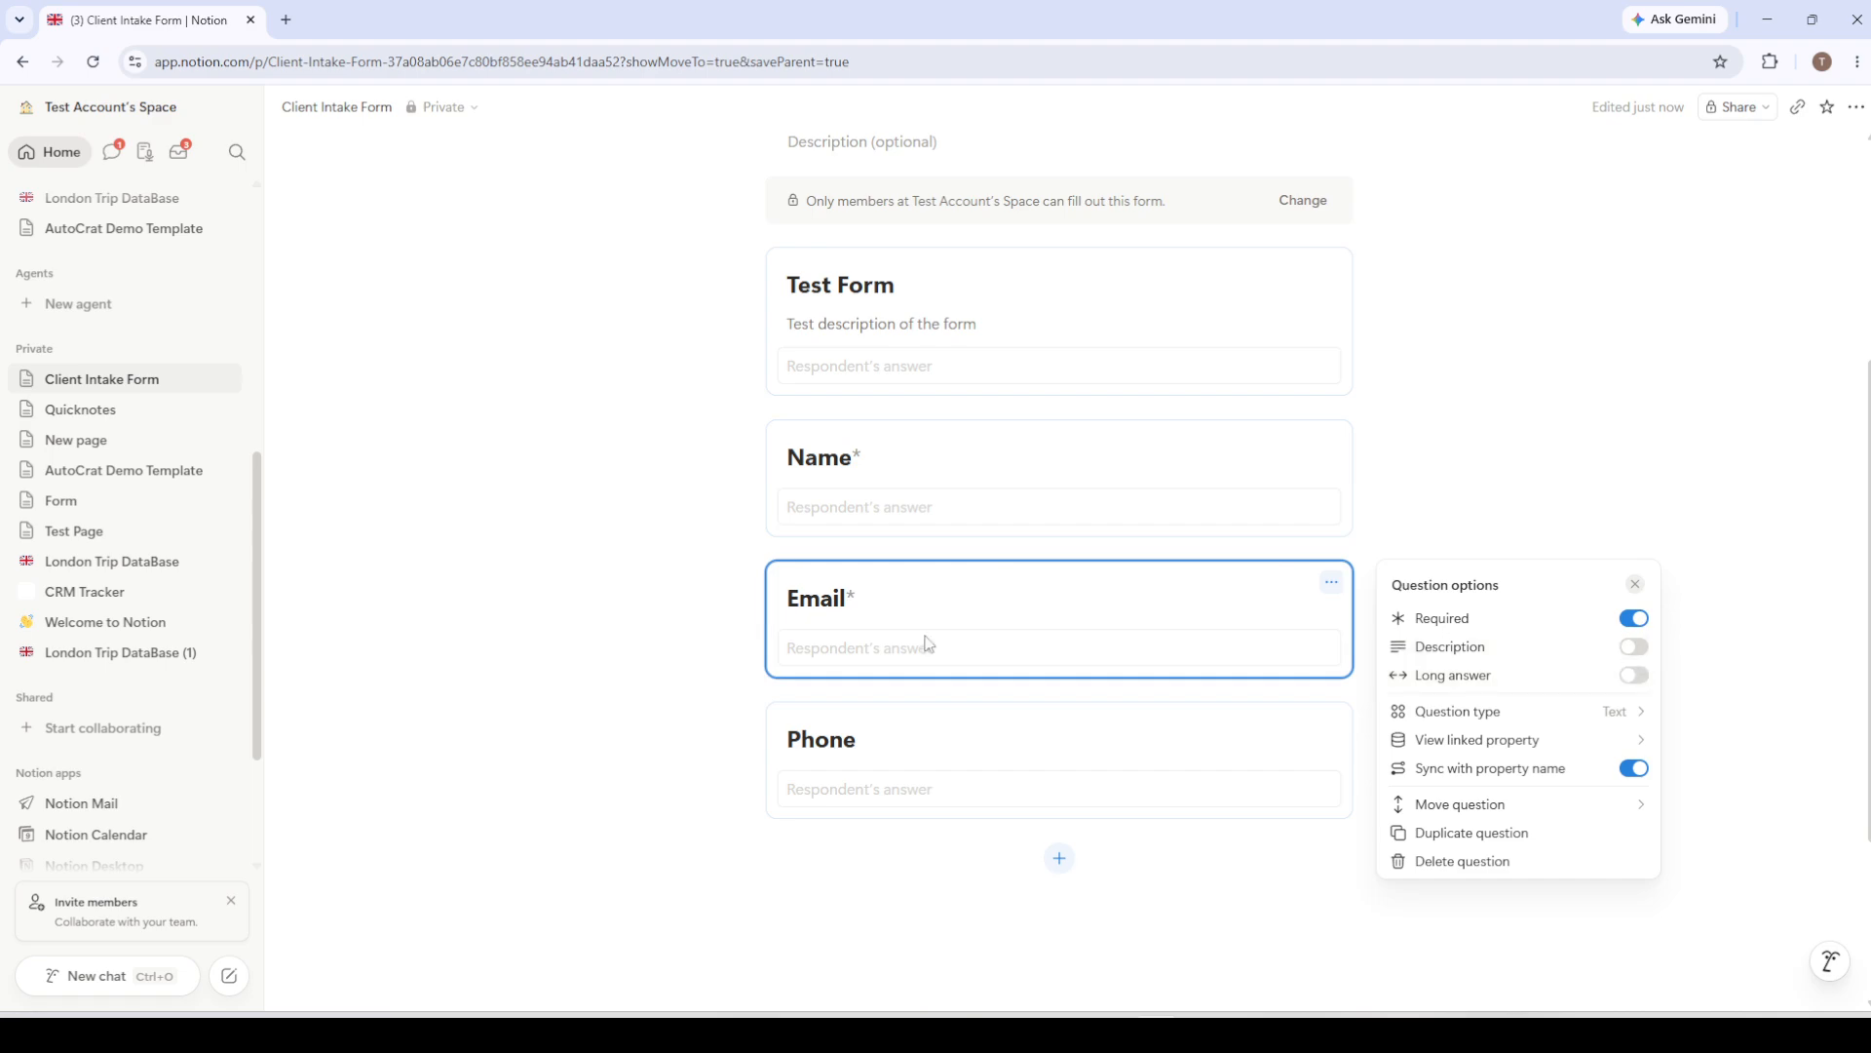
click(1089, 370)
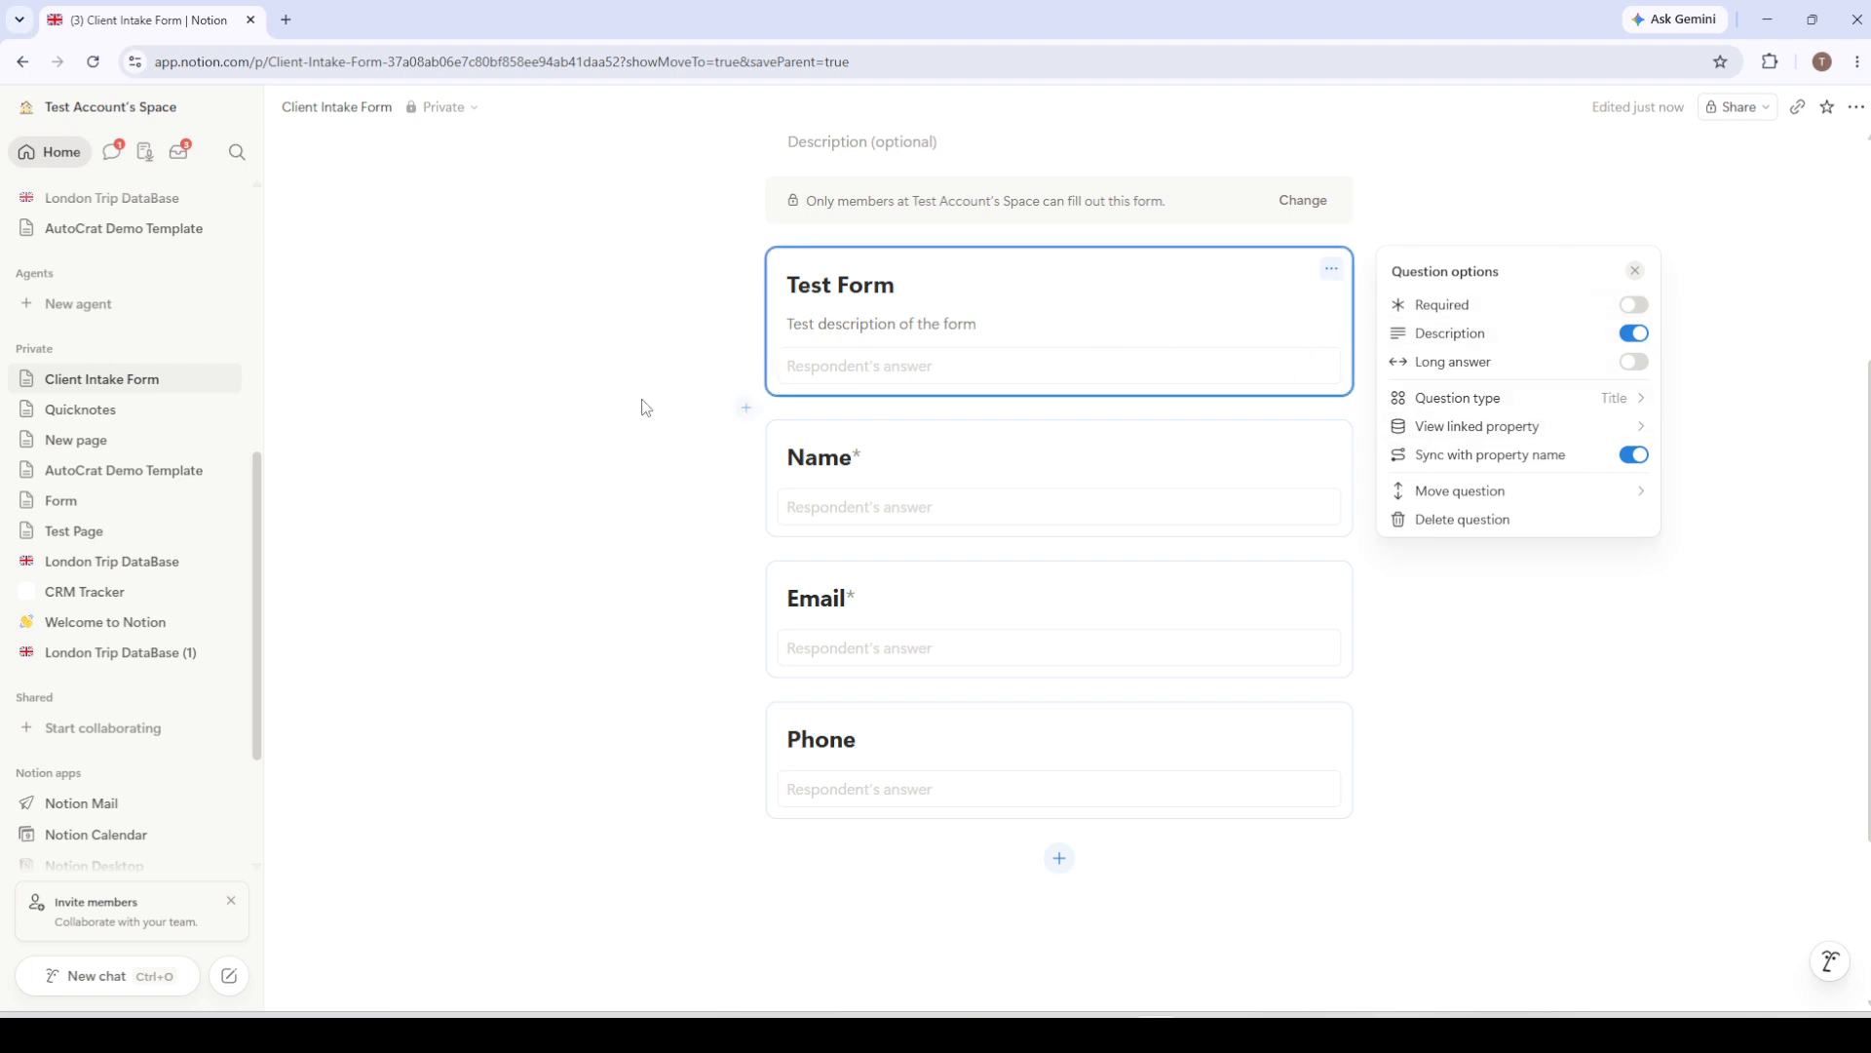
click(585, 405)
Step: Look at the Automations section in the form settings and close the settings
scroll(1027, 644, up, 4)
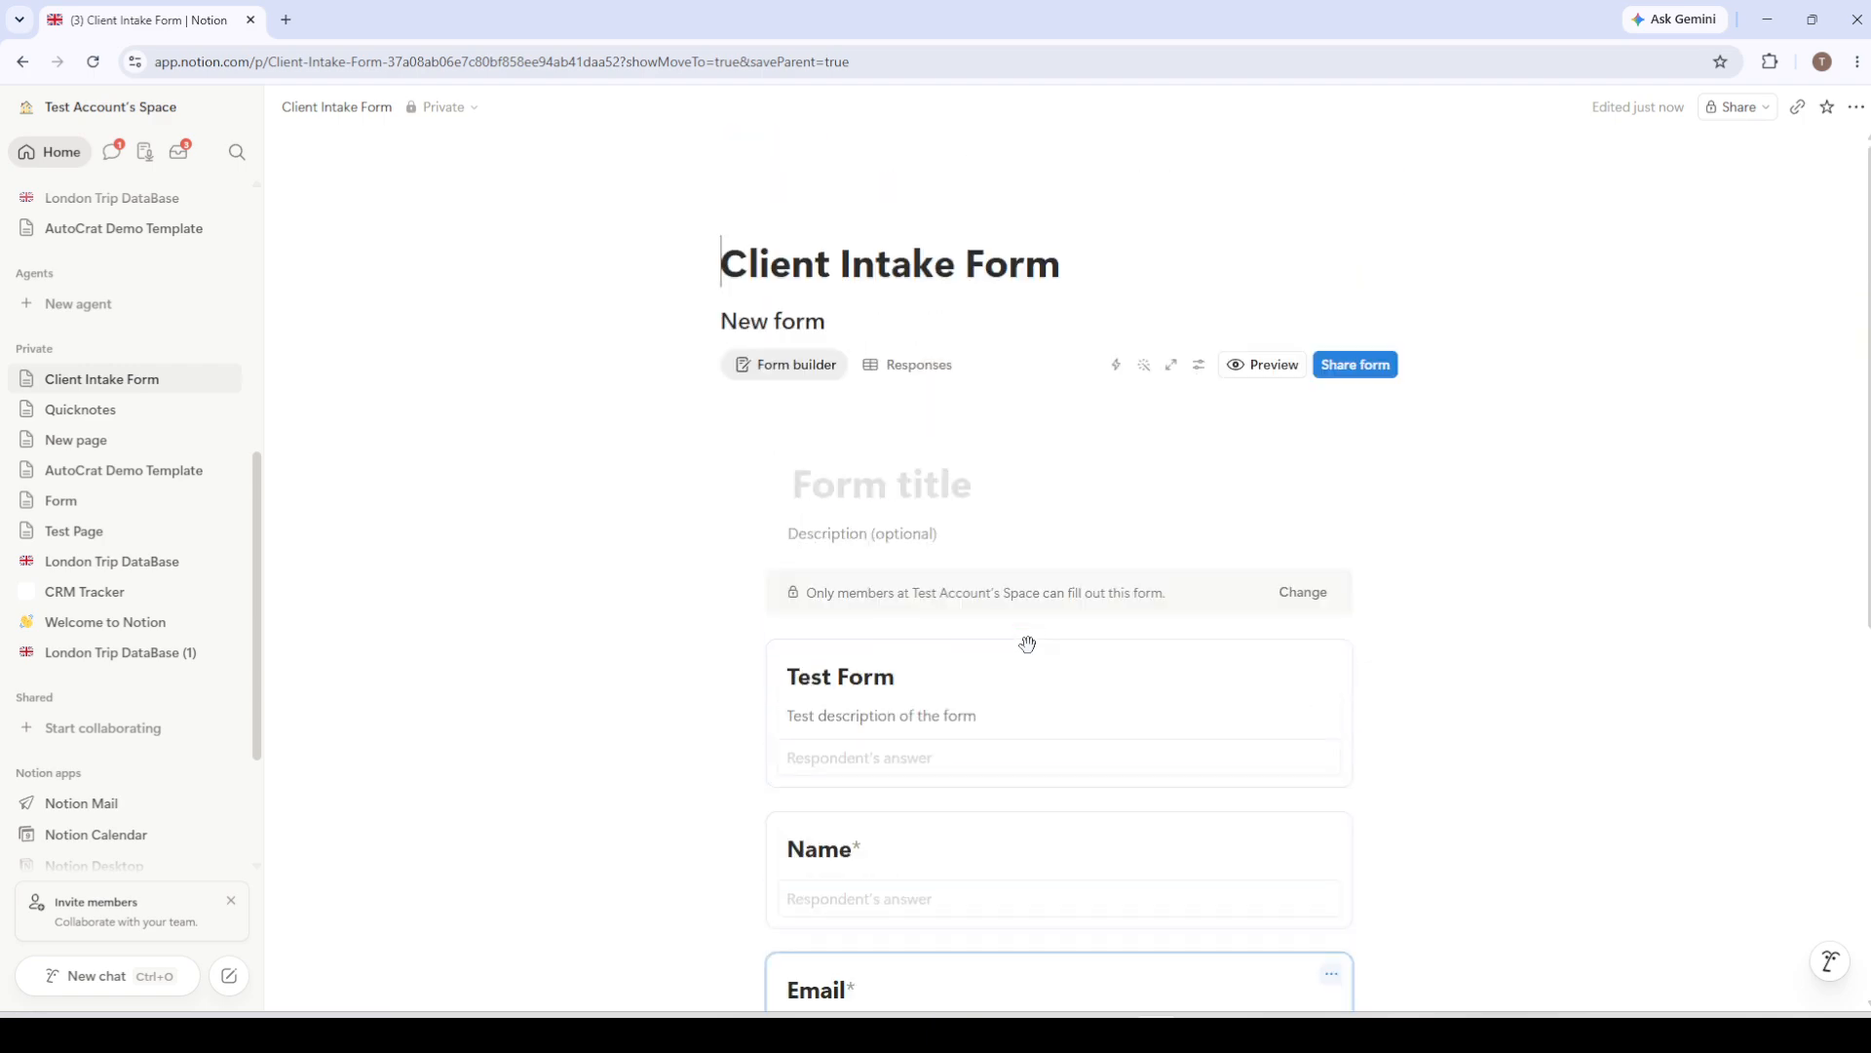
click(1195, 370)
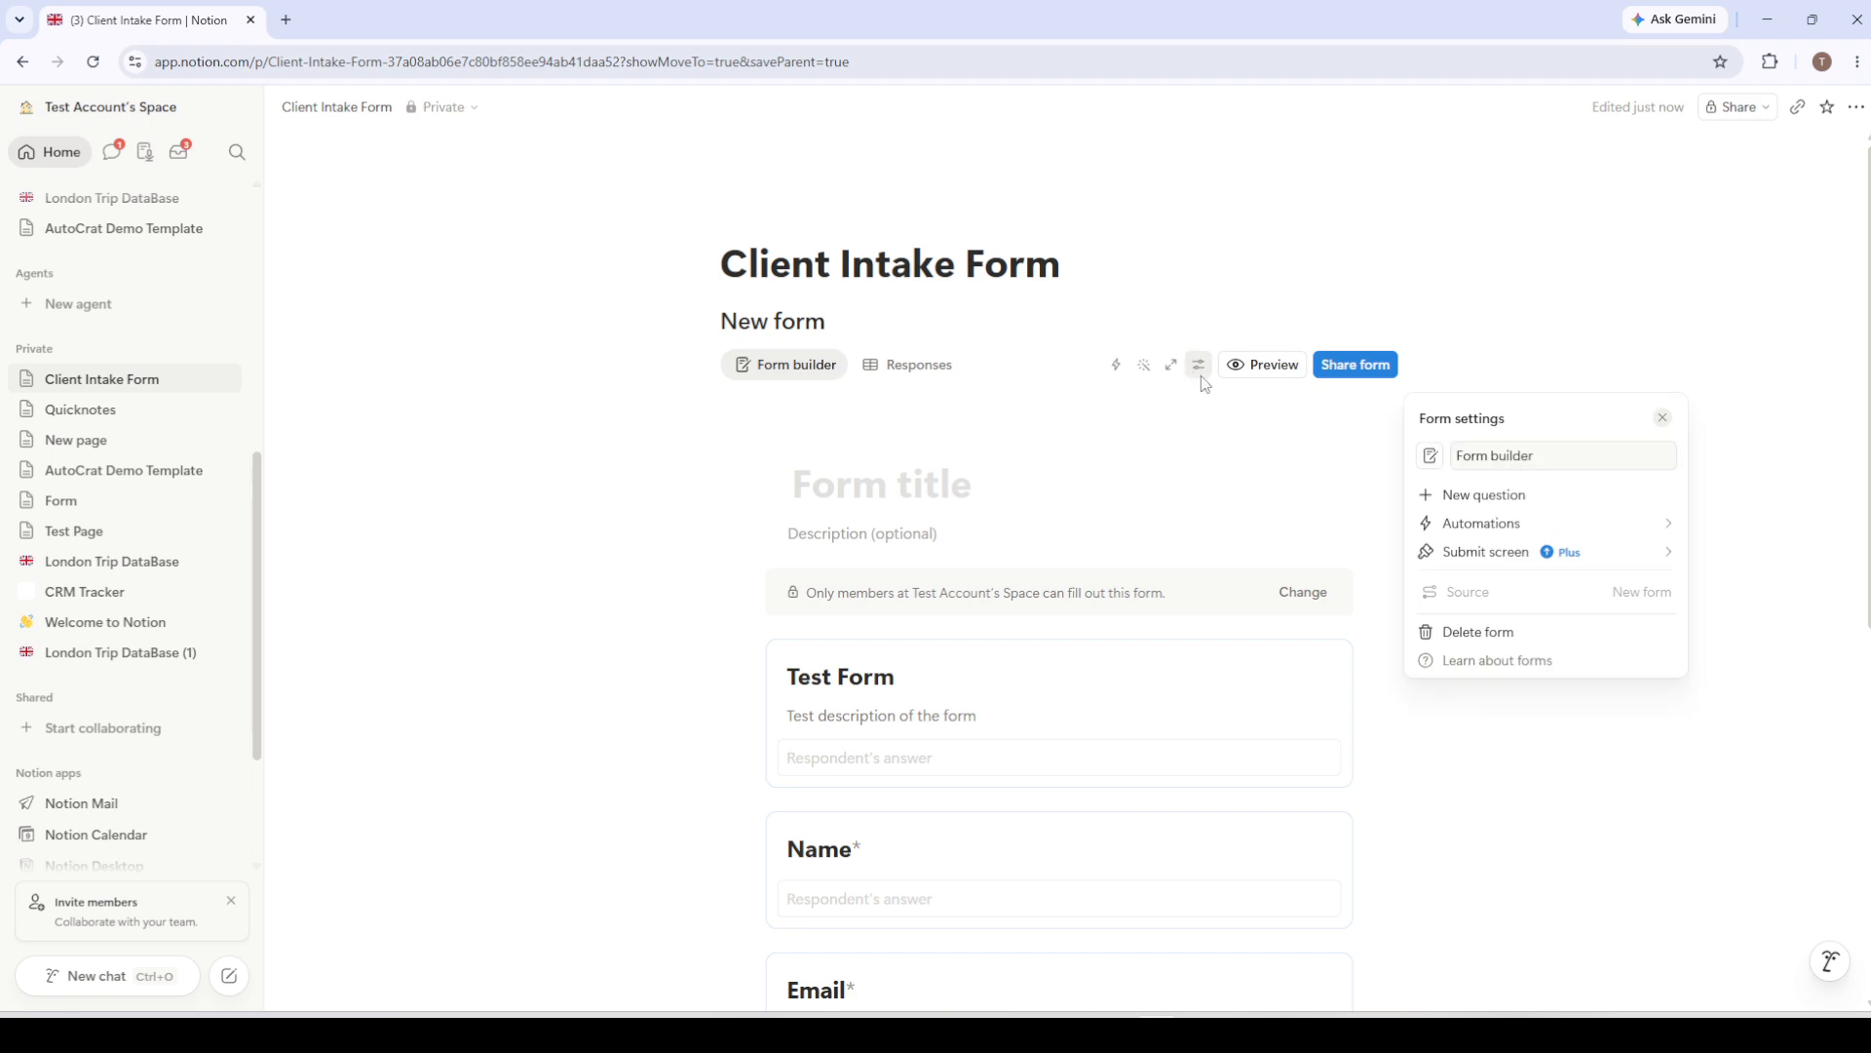
click(1501, 532)
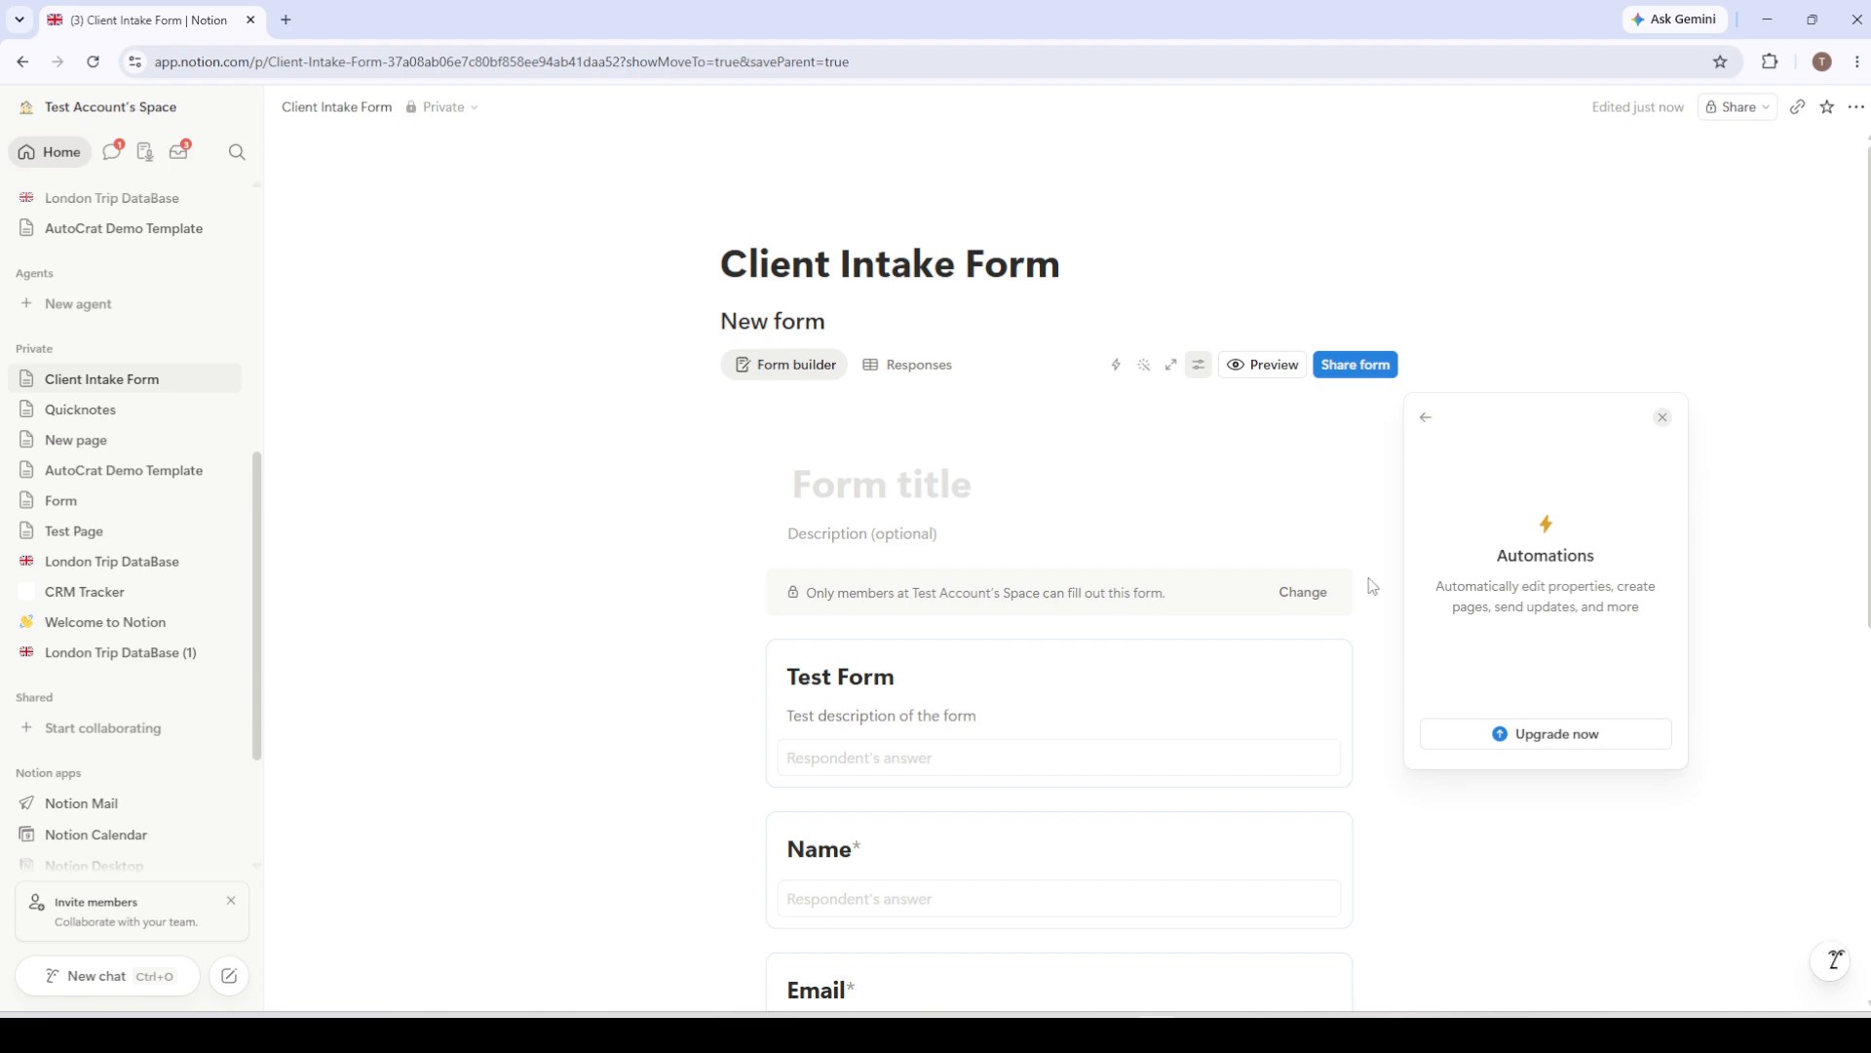
click(1663, 418)
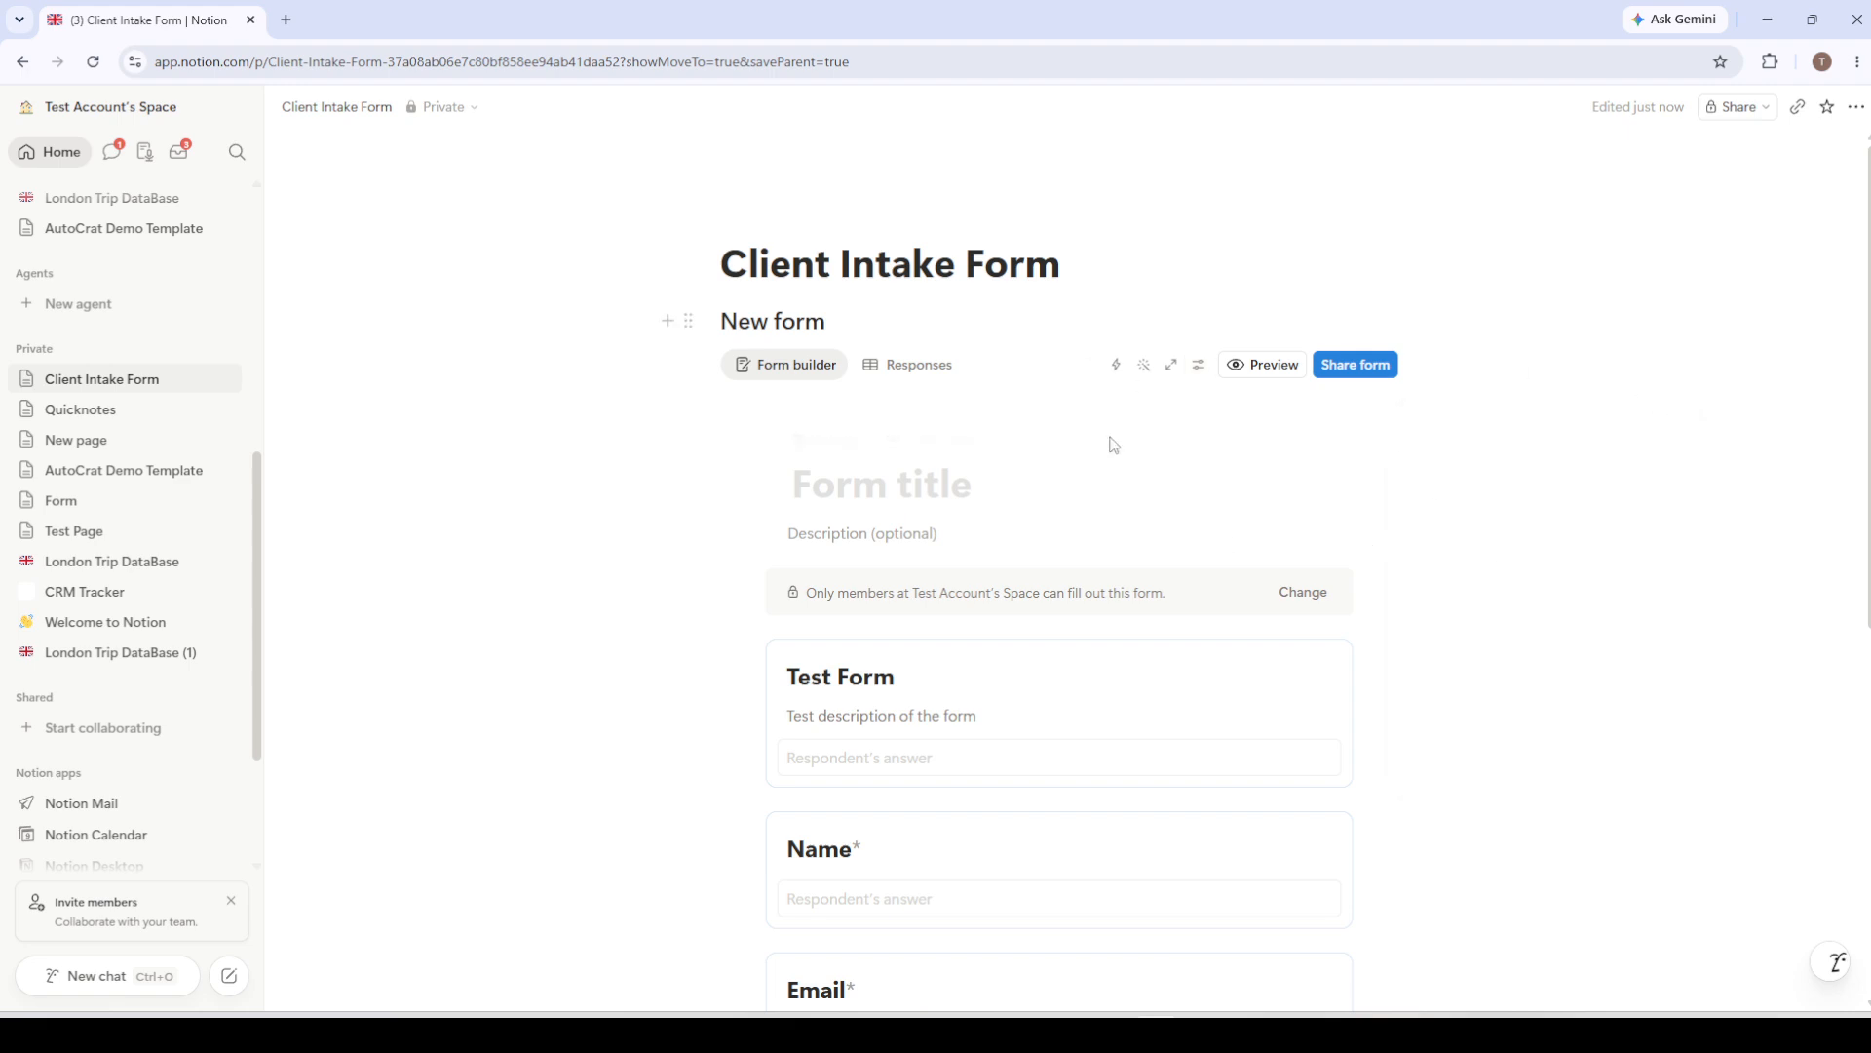
Step: Review the form's sharing options and the page's own sharing settings without changing them
click(1352, 381)
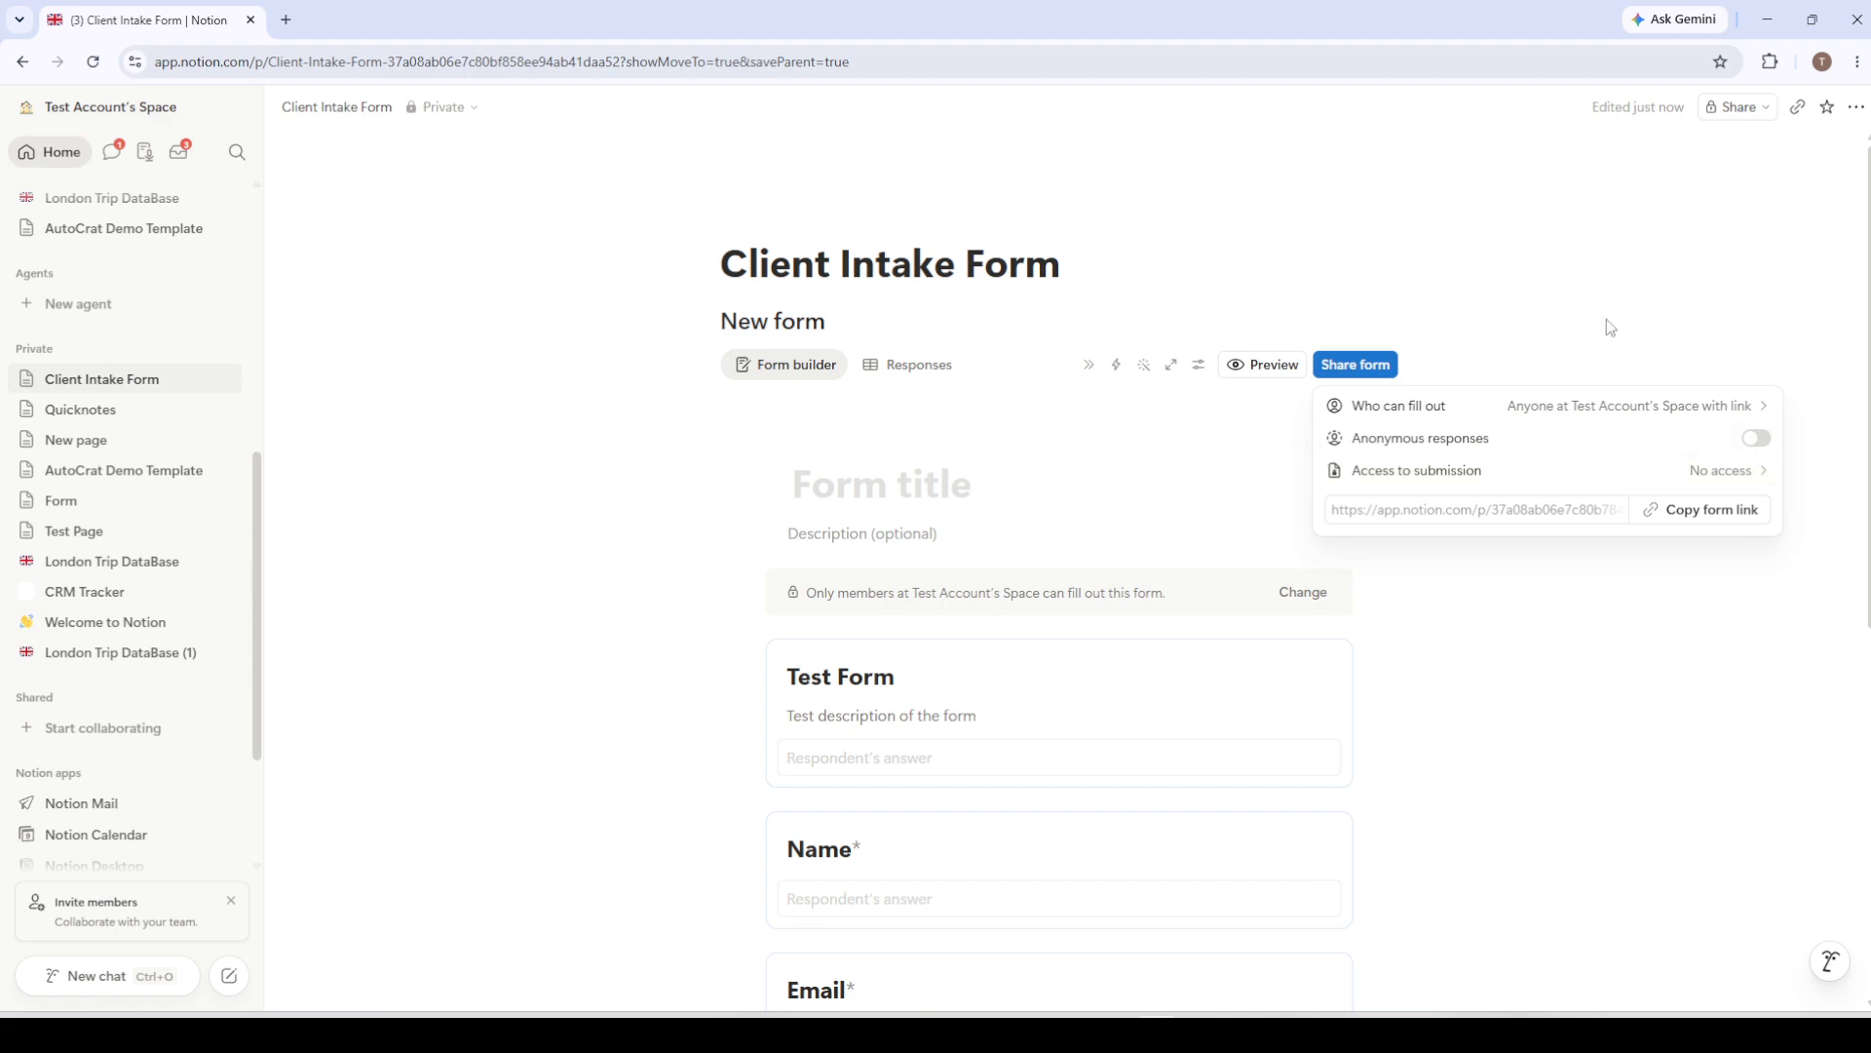
click(1741, 110)
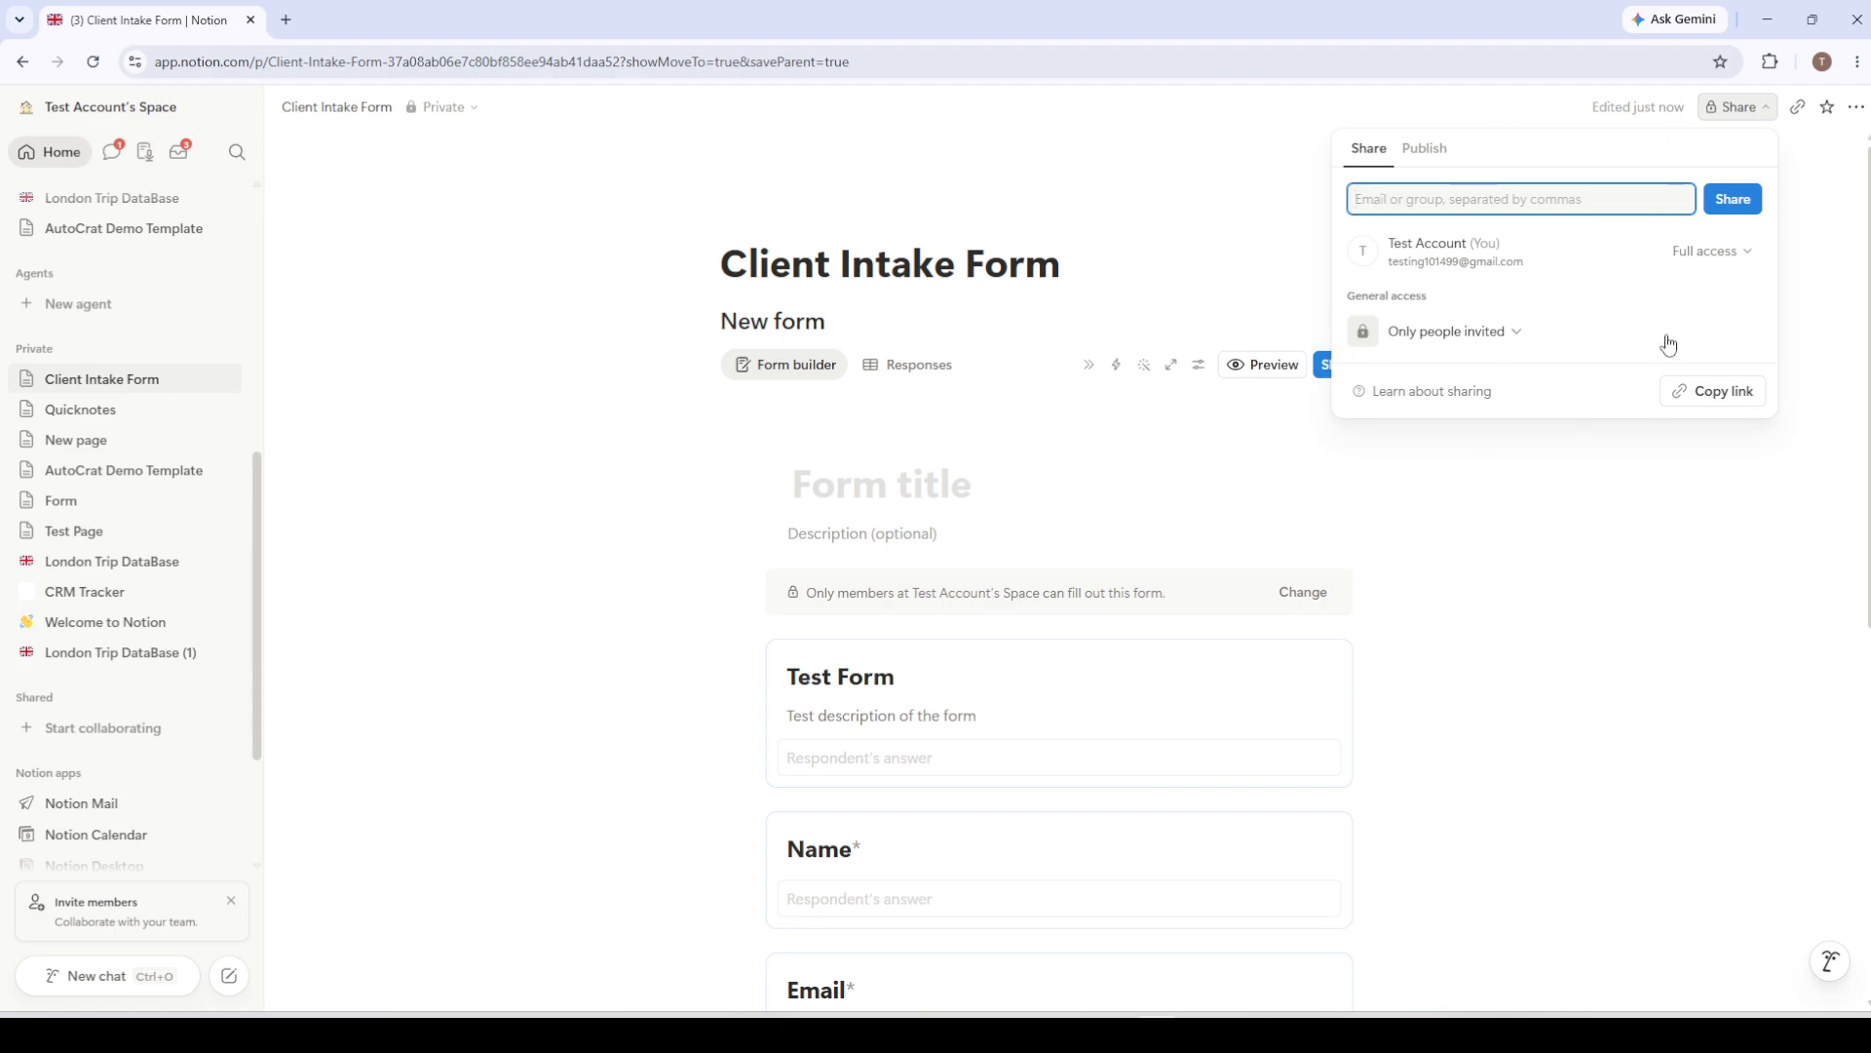
click(1566, 475)
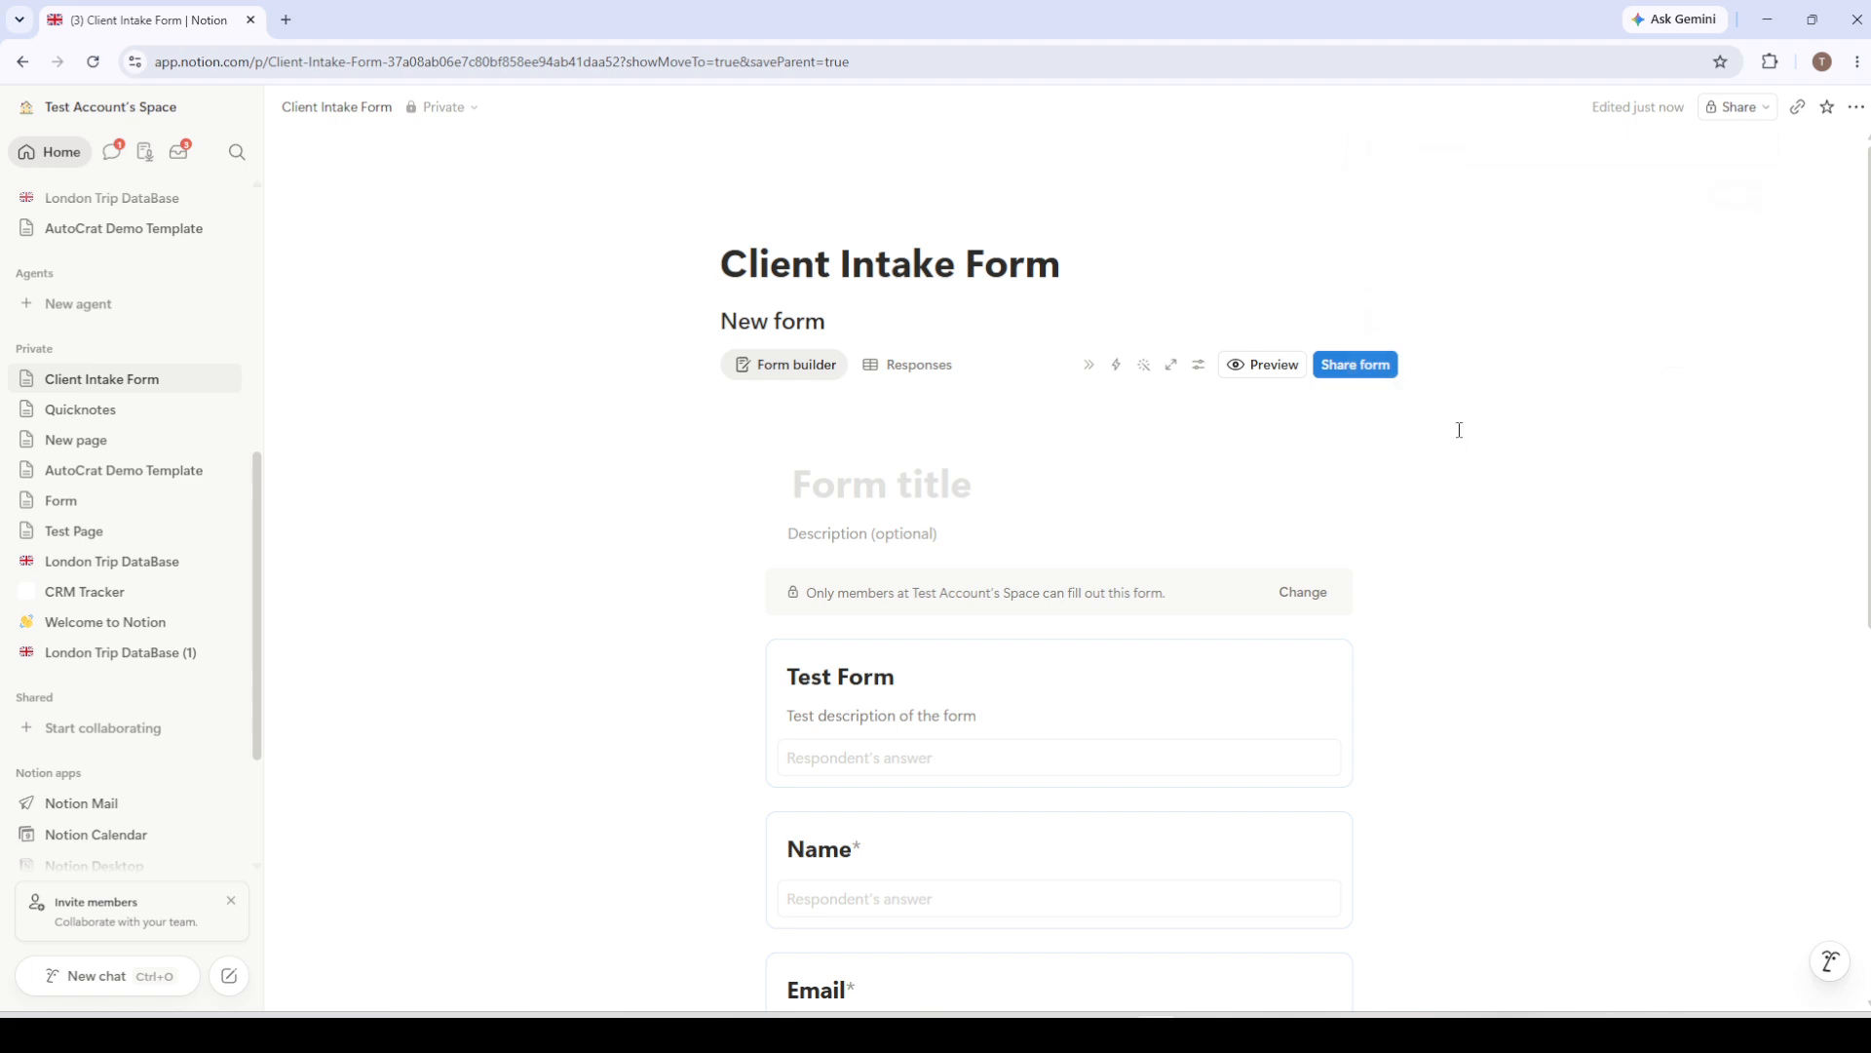
click(1374, 384)
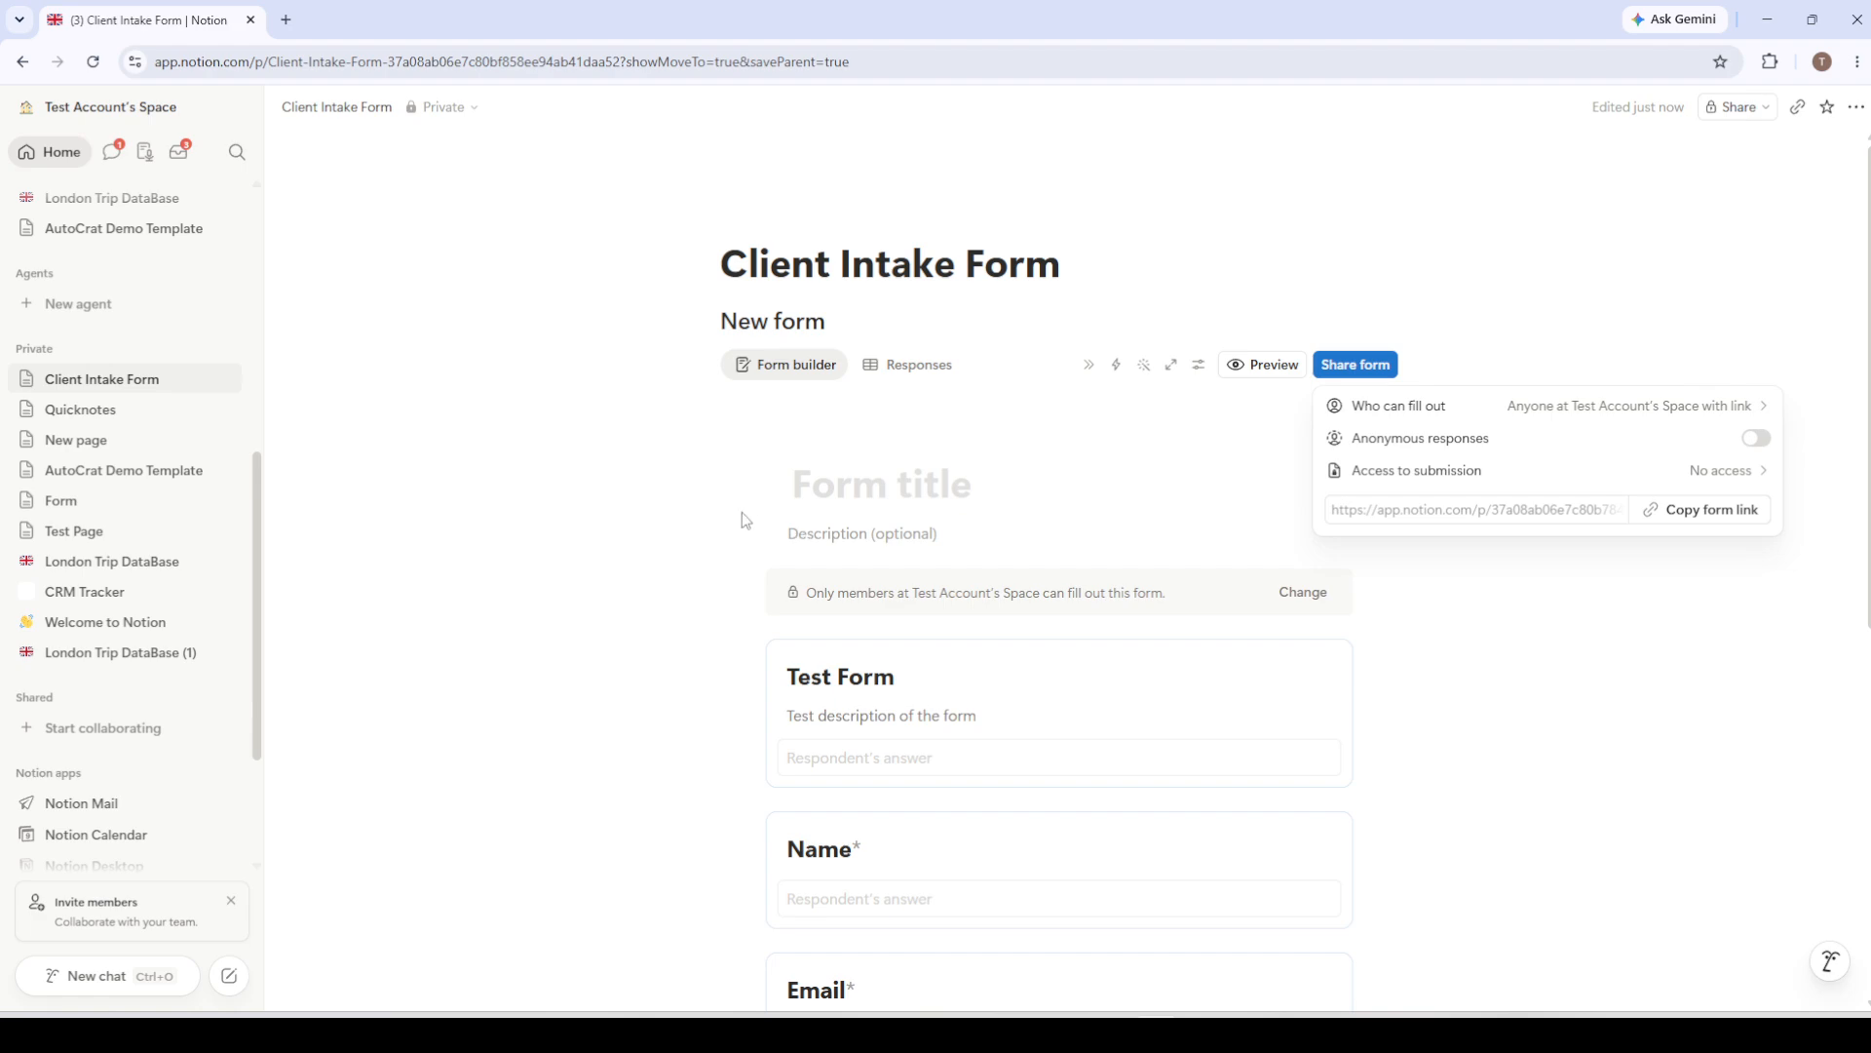
click(616, 502)
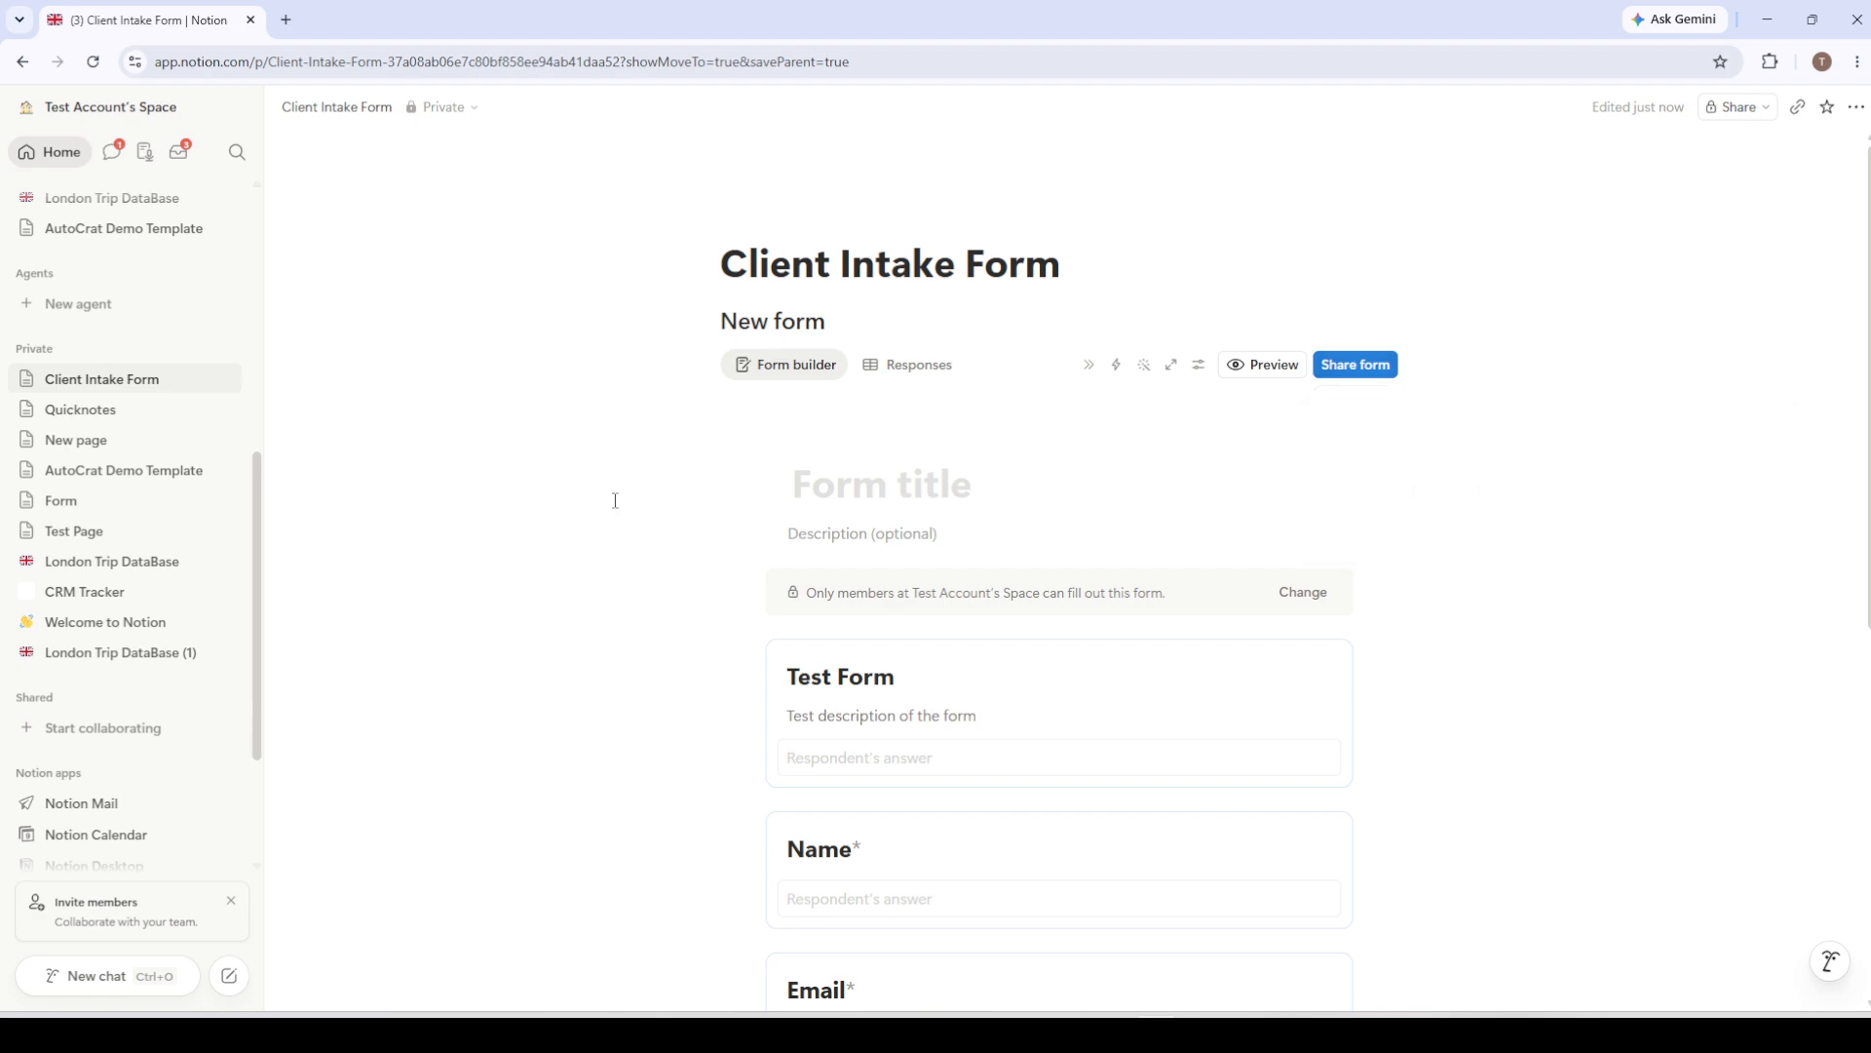